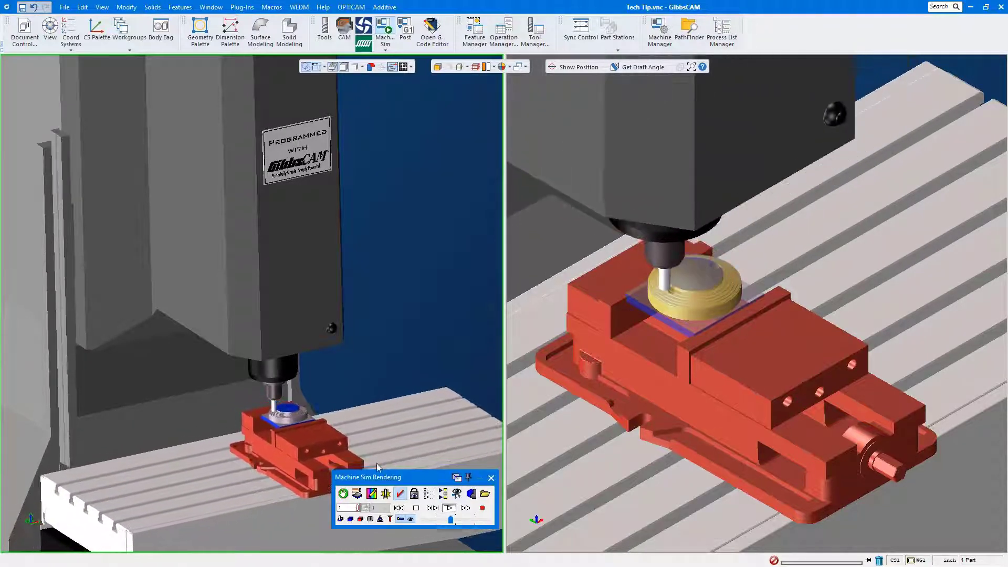
- Open the Tech Tip 1 part, discarding unsaved changes to the current file
{"action": "left_click", "coordinate": [65, 8]}
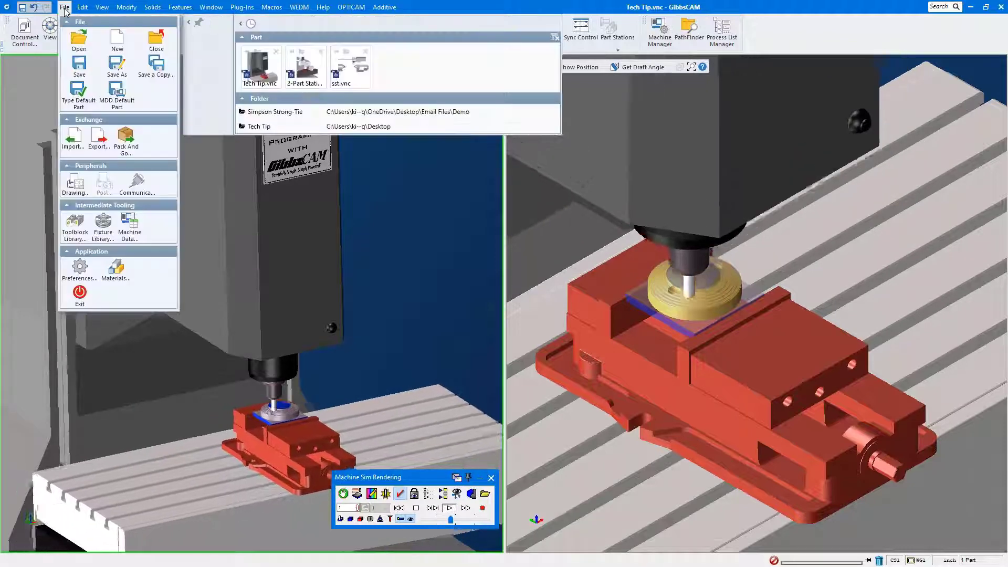
{"action": "left_click", "coordinate": [268, 259]}
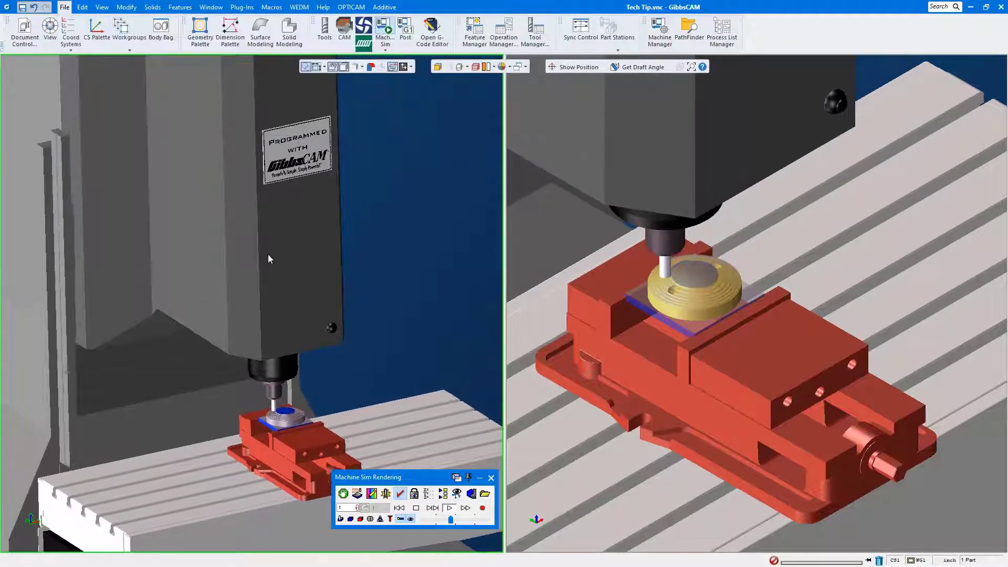
{"action": "left_click", "coordinate": [273, 80]}
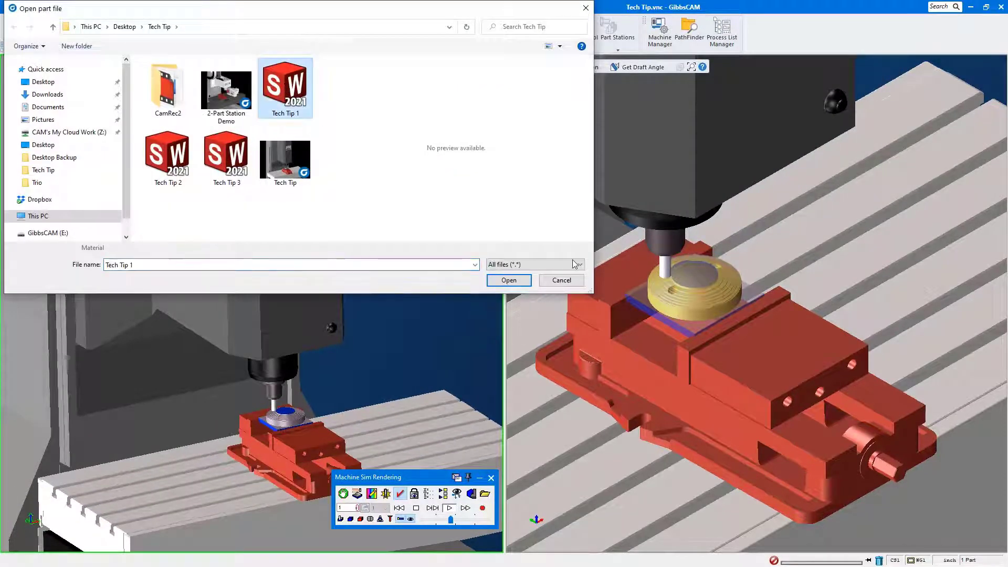
{"action": "left_click", "coordinate": [512, 283]}
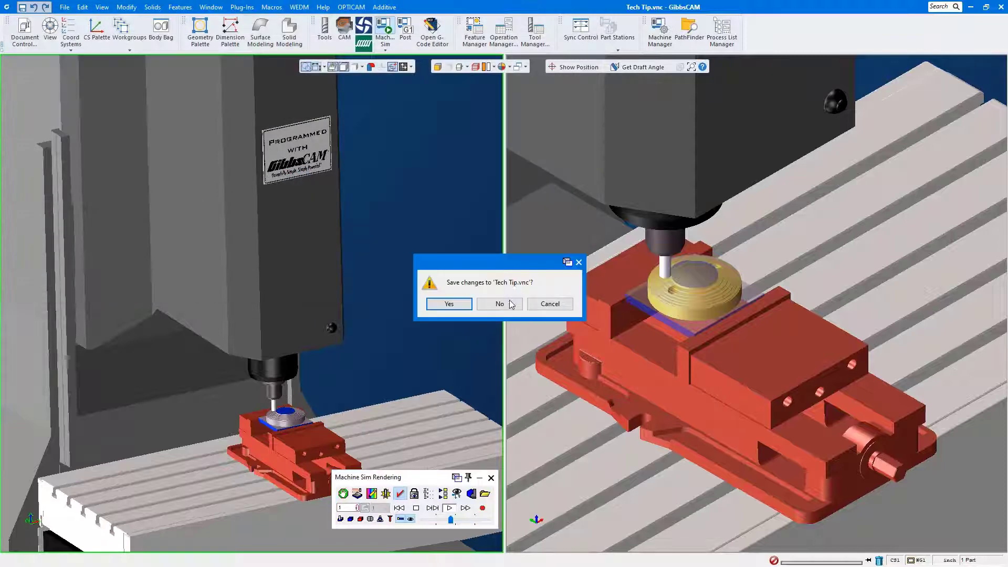
{"action": "left_click", "coordinate": [499, 303]}
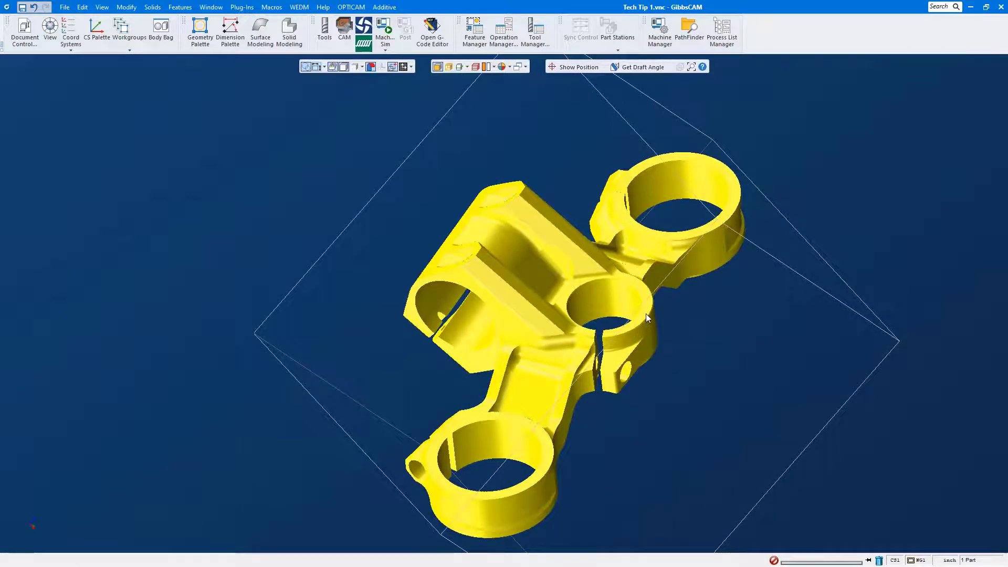
- Align the central bore's face to the coordinate system with Align Face to CS
{"action": "left_click", "coordinate": [646, 314]}
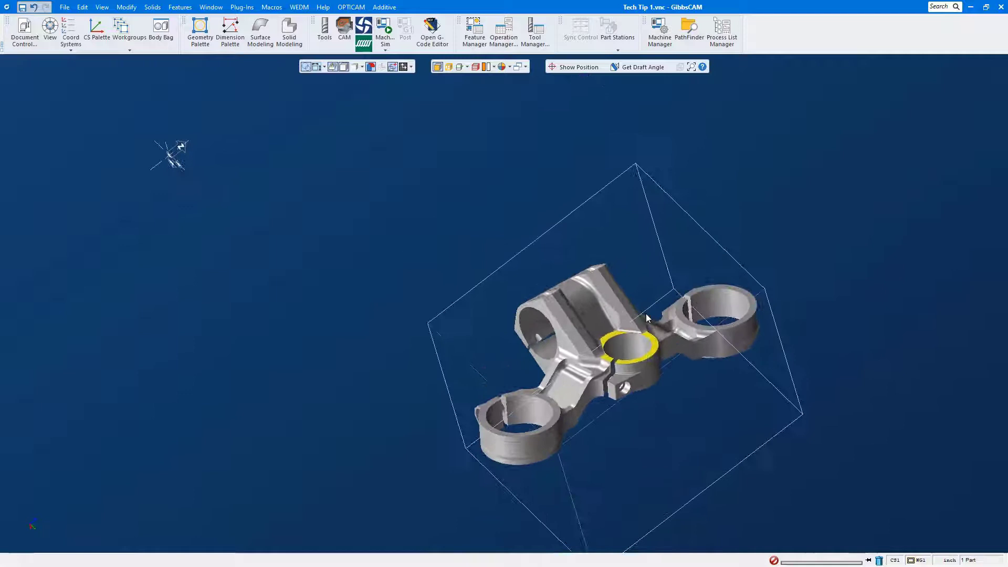
{"action": "right_click", "coordinate": [640, 355]}
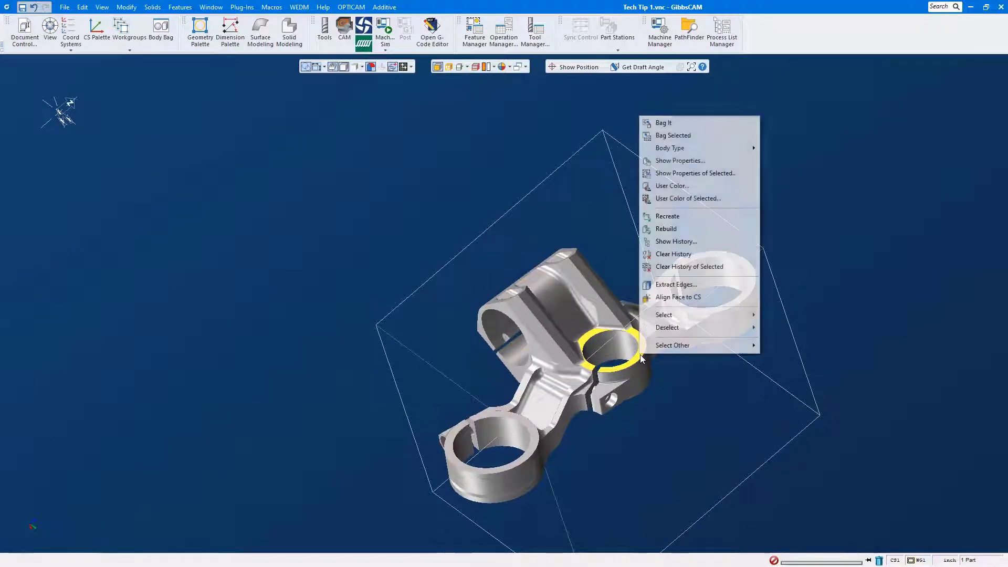
{"action": "left_click", "coordinate": [674, 304]}
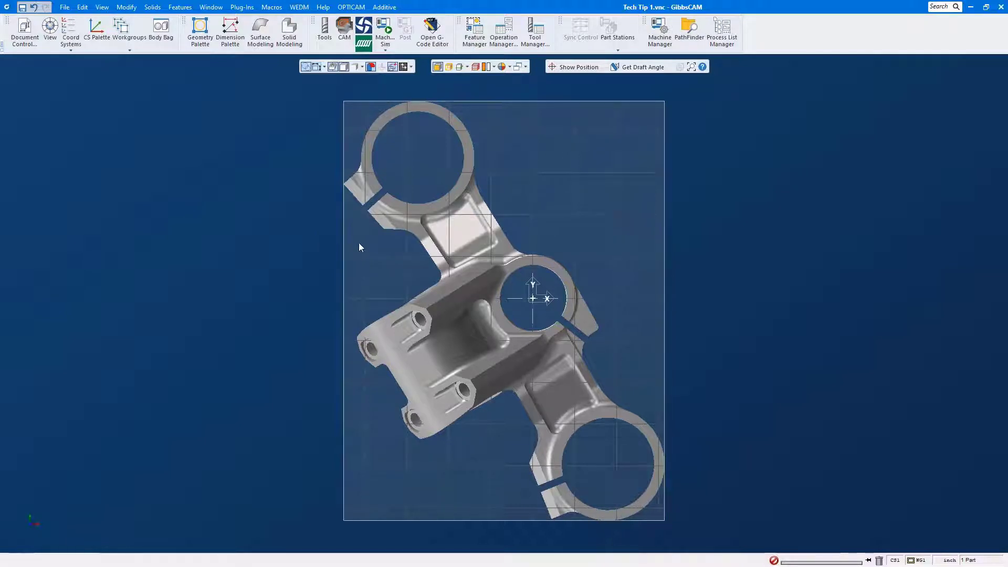
- Create a new User CS from the CS Palette and switch to an isometric view
{"action": "left_click", "coordinate": [96, 28]}
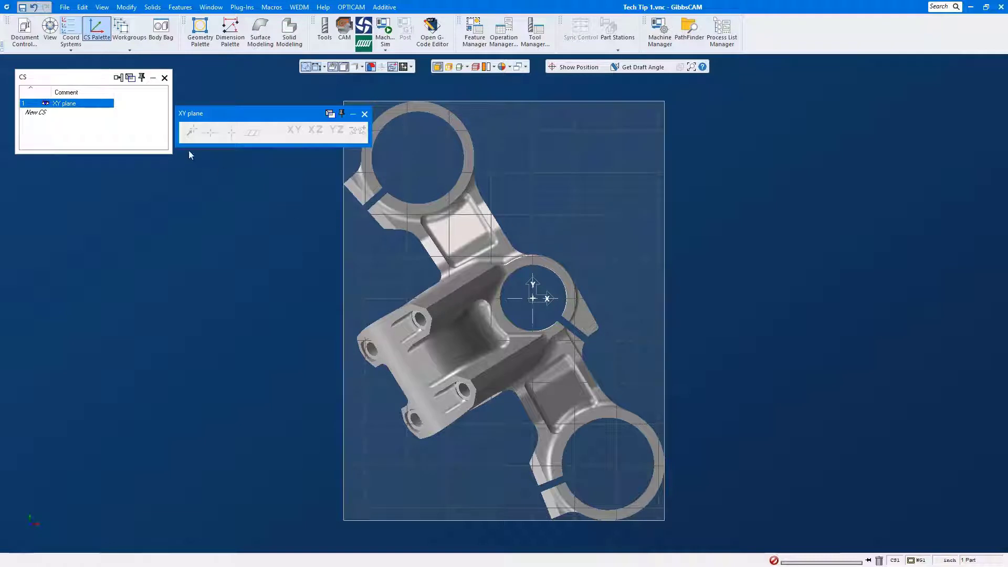
{"action": "left_click", "coordinate": [51, 112]}
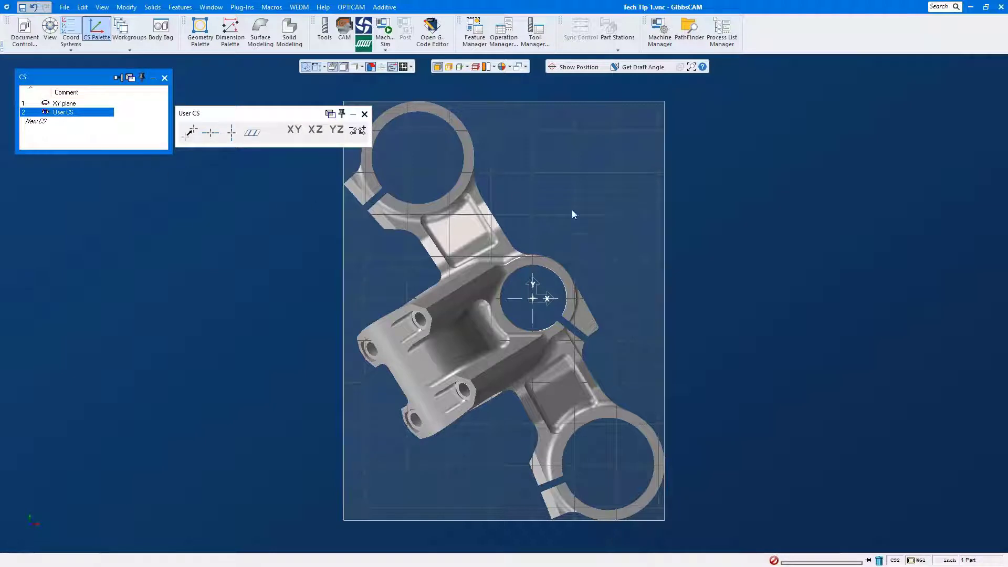
{"action": "key", "text": "ctrl+i"}
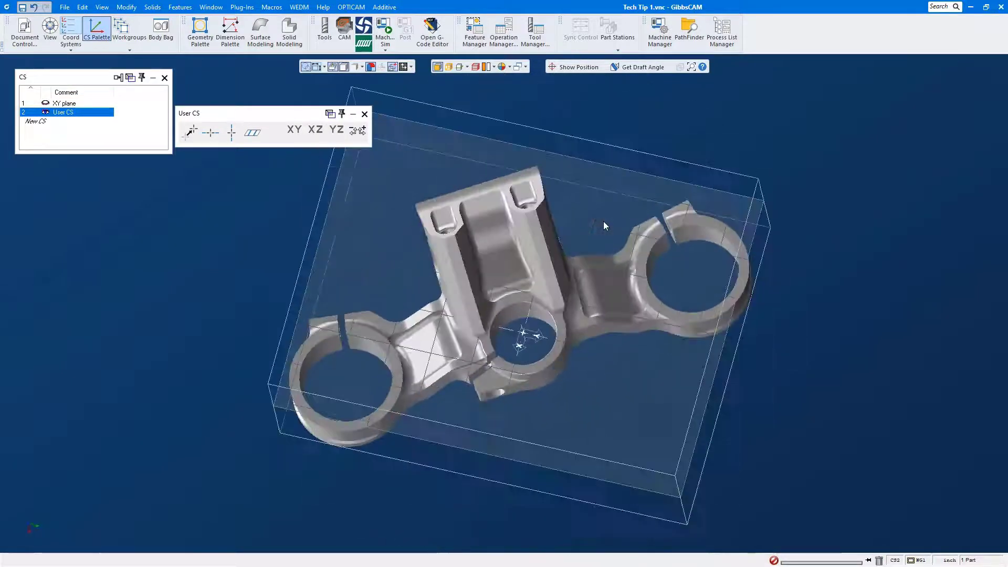
- With wireframe on and the solid selected, align User CS's H axis to point right along the bores
{"action": "left_click", "coordinate": [450, 68]}
{"action": "scroll", "coordinate": [600, 358], "scroll_direction": "up", "scroll_amount": 5}
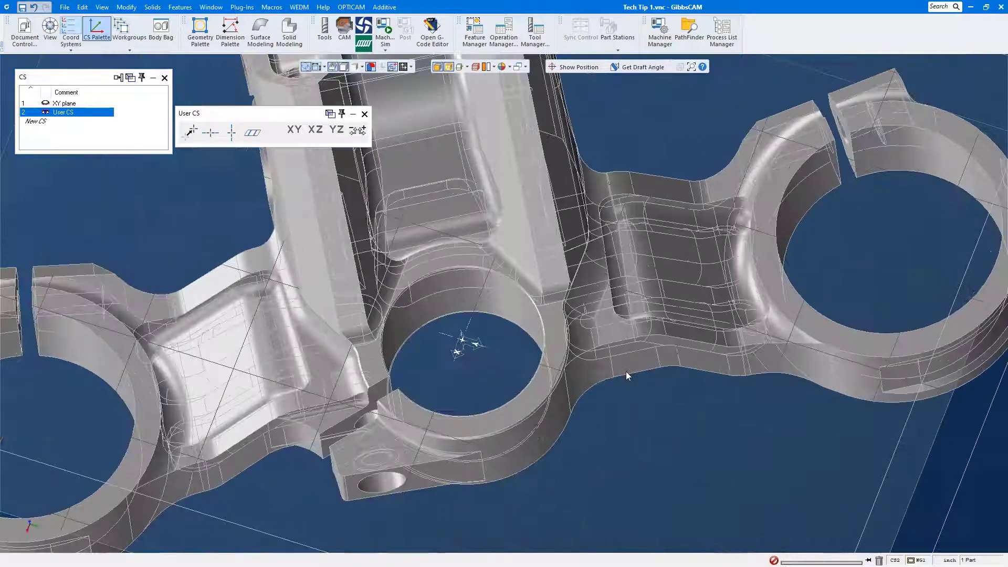
{"action": "left_click", "coordinate": [644, 374]}
{"action": "scroll", "coordinate": [644, 373], "scroll_direction": "down", "scroll_amount": 5}
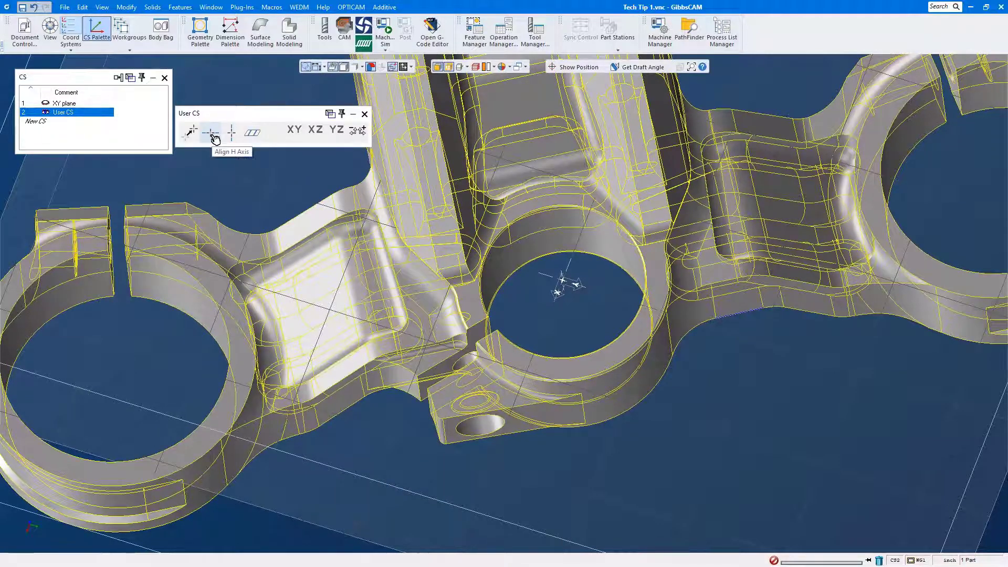
{"action": "left_click", "coordinate": [212, 134]}
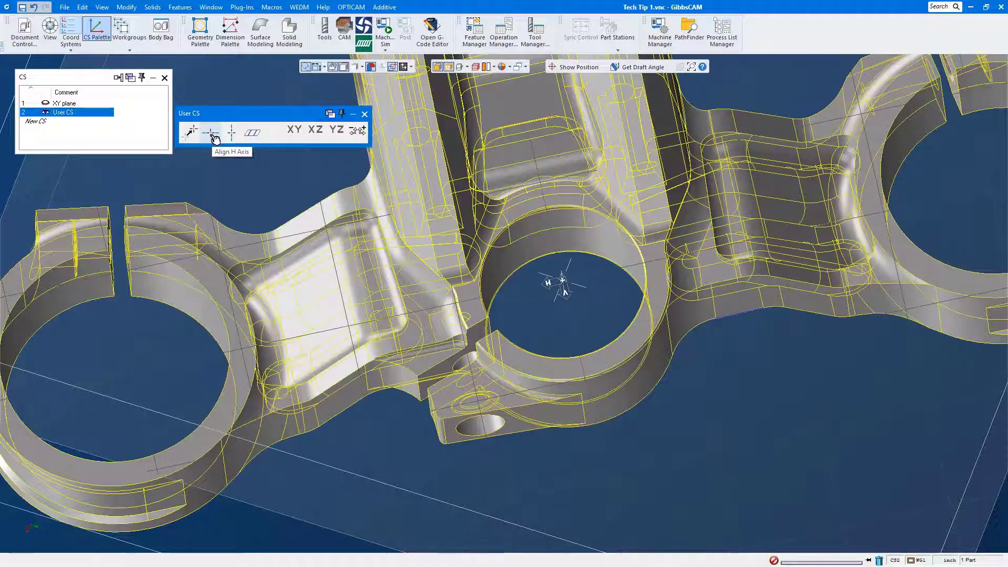
{"action": "left_click", "coordinate": [212, 135]}
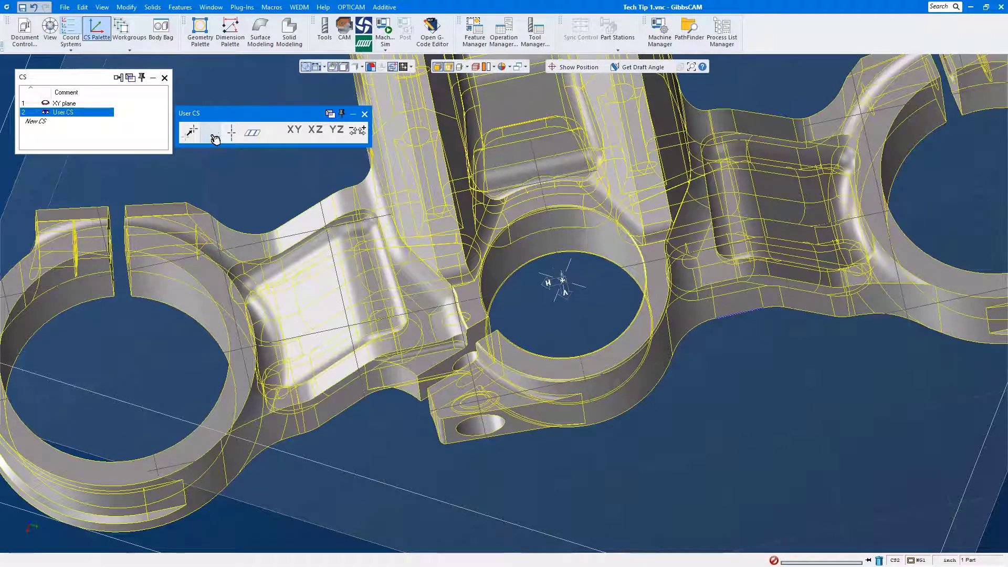
{"action": "left_click", "coordinate": [213, 135]}
{"action": "left_click", "coordinate": [212, 135]}
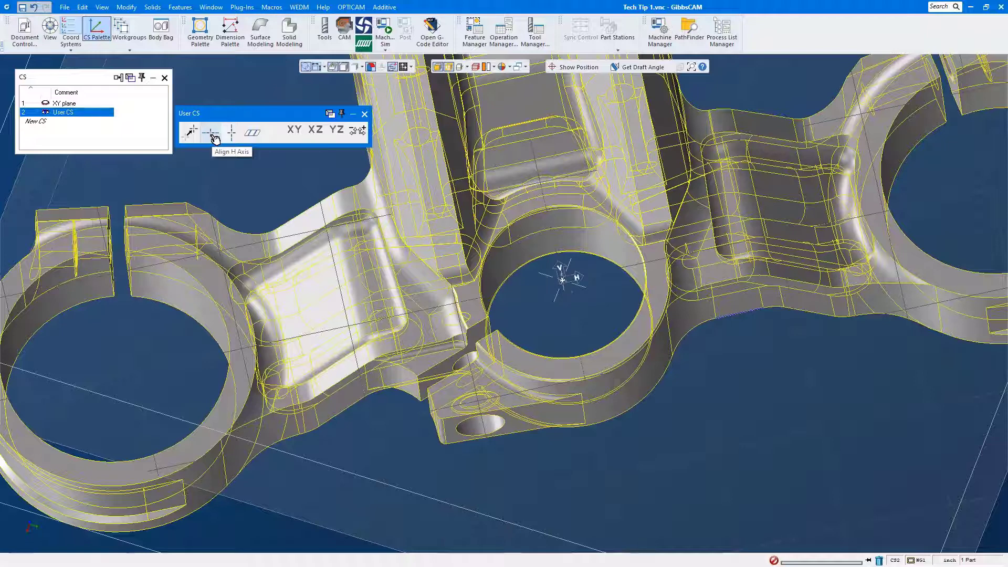
{"action": "left_click", "coordinate": [212, 135]}
{"action": "left_click", "coordinate": [212, 134]}
{"action": "key", "text": "ctrl+1"}
- Turn off the wireframe edges and show the part body's Properties
{"action": "scroll", "coordinate": [620, 360], "scroll_direction": "down", "scroll_amount": 2}
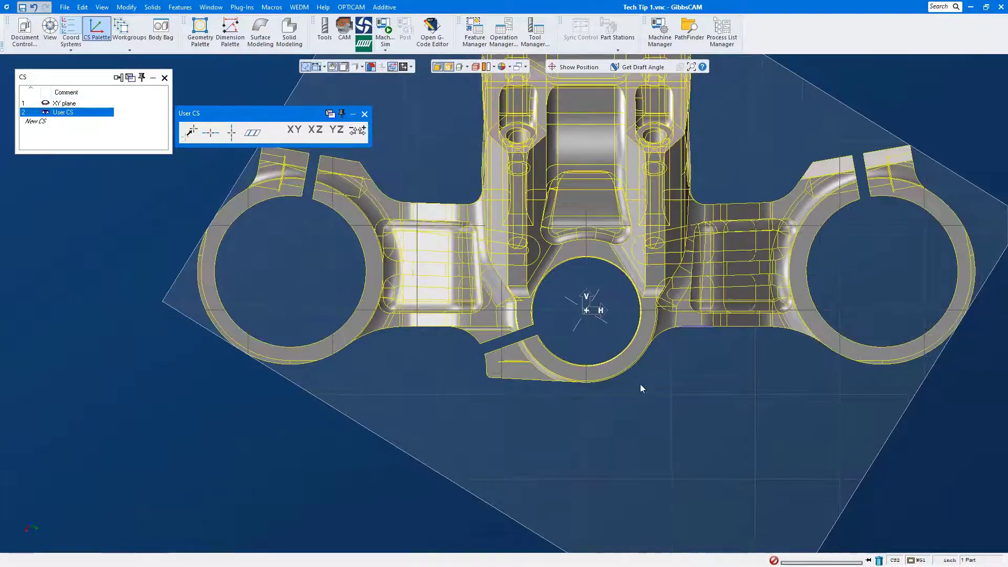
{"action": "scroll", "coordinate": [641, 389], "scroll_direction": "down", "scroll_amount": 2}
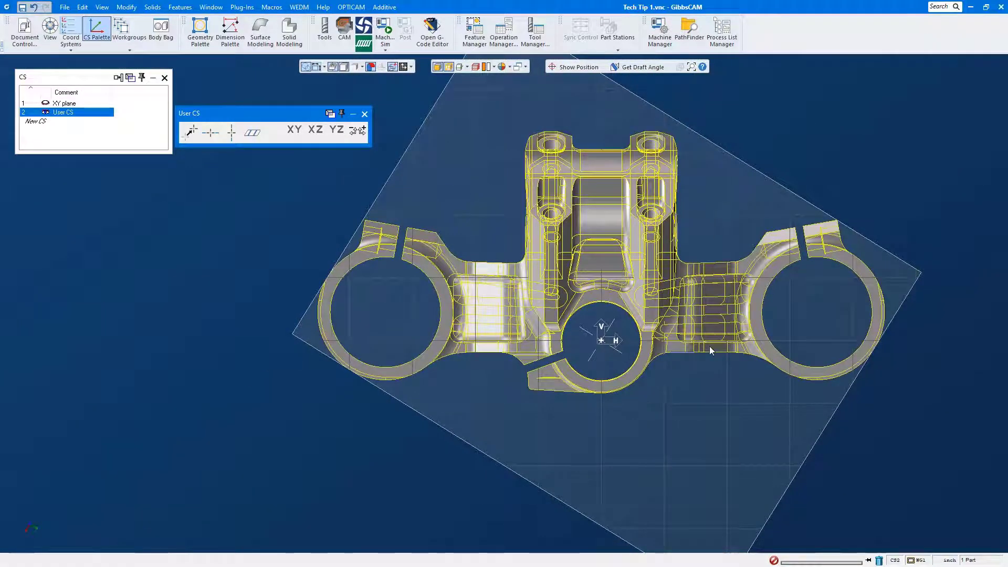
{"action": "left_click", "coordinate": [449, 67]}
{"action": "right_click", "coordinate": [572, 193]}
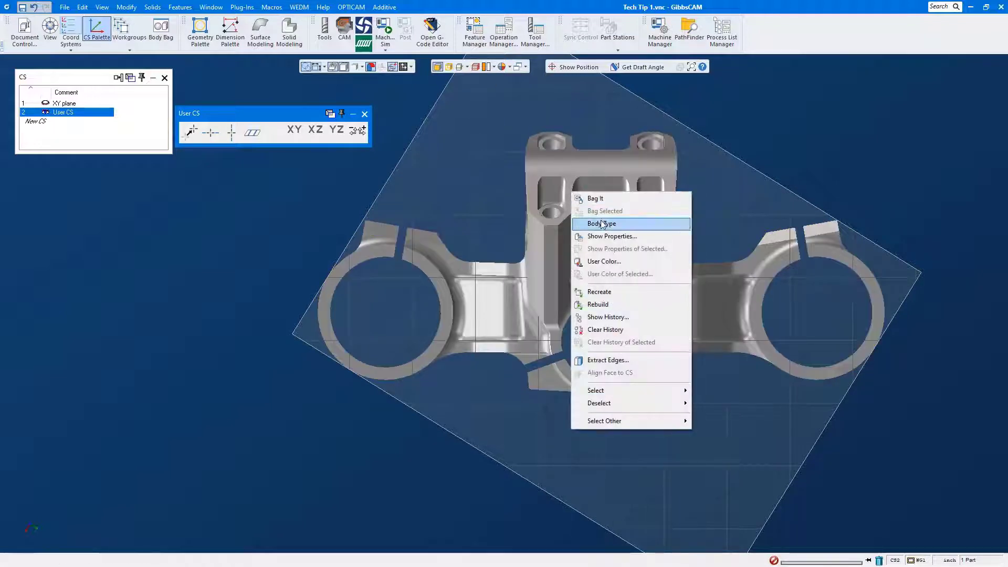
{"action": "left_click", "coordinate": [609, 236]}
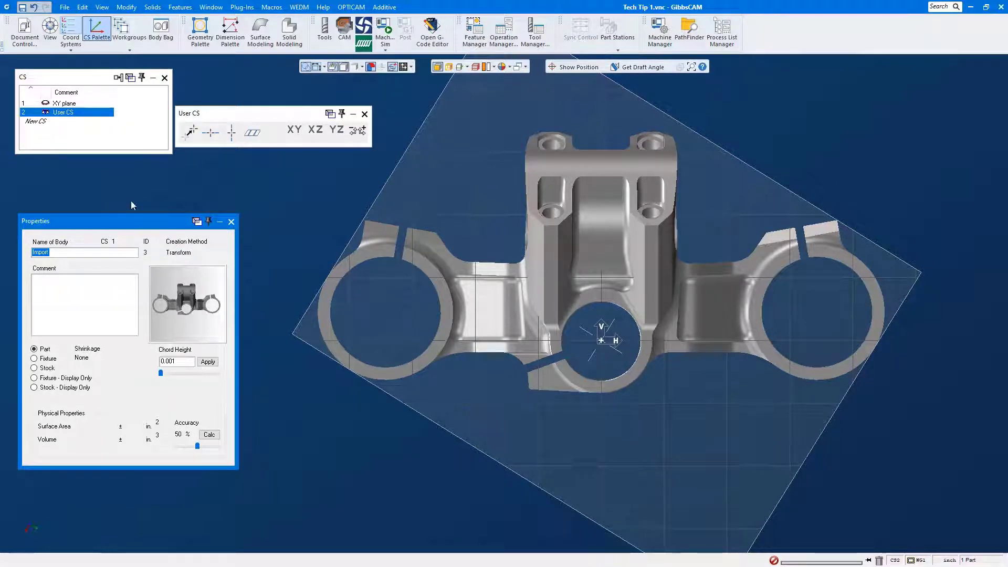
- Move the part to User CS with Change CS (XYZ), then make XY plane current
{"action": "left_click", "coordinate": [632, 203]}
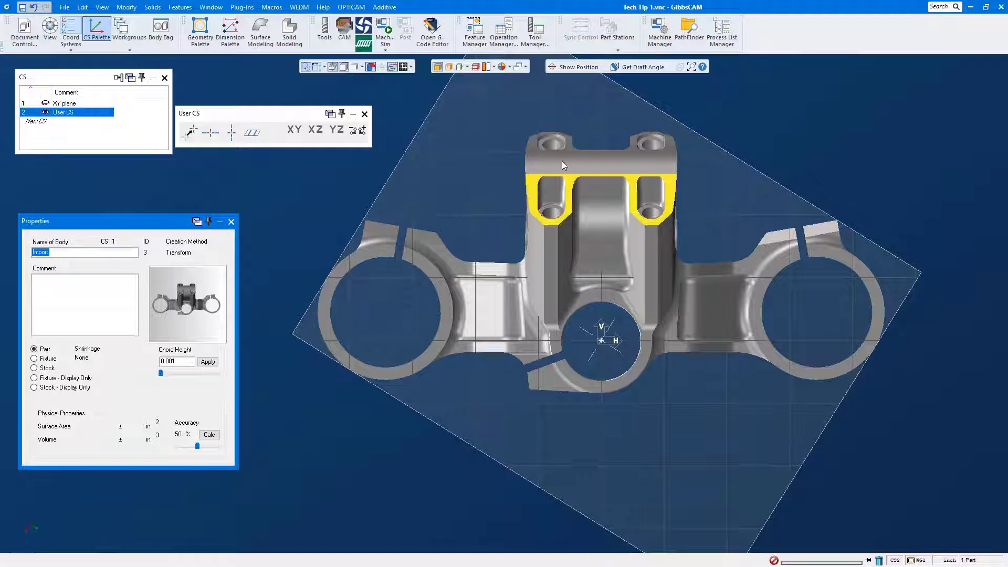
{"action": "left_click", "coordinate": [86, 83]}
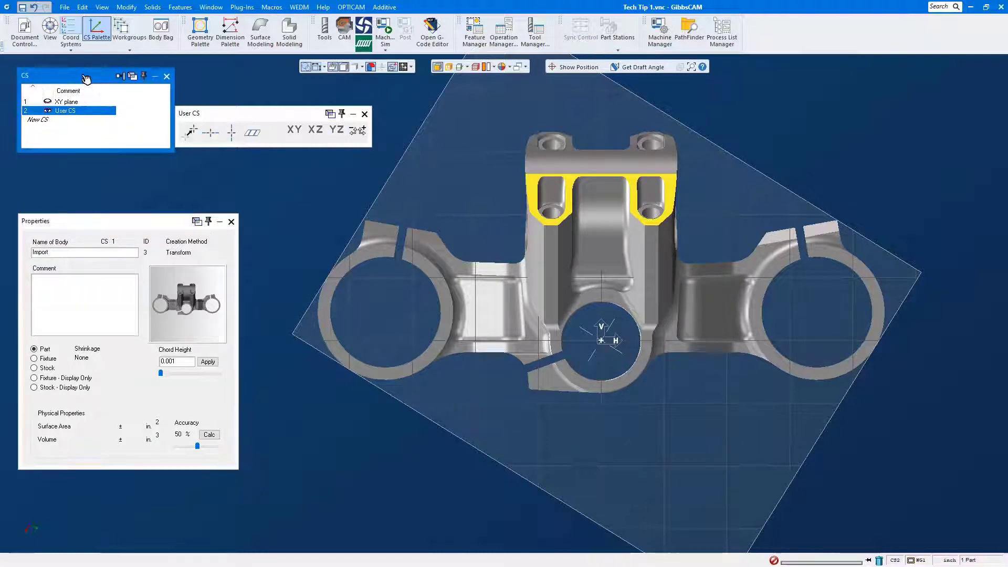
{"action": "right_click", "coordinate": [83, 77]}
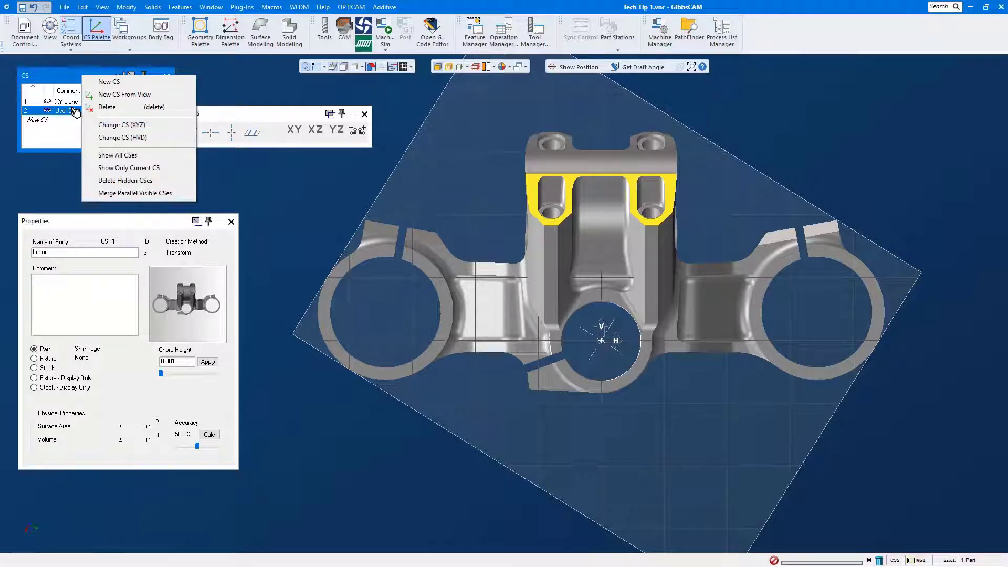
{"action": "left_click", "coordinate": [120, 128]}
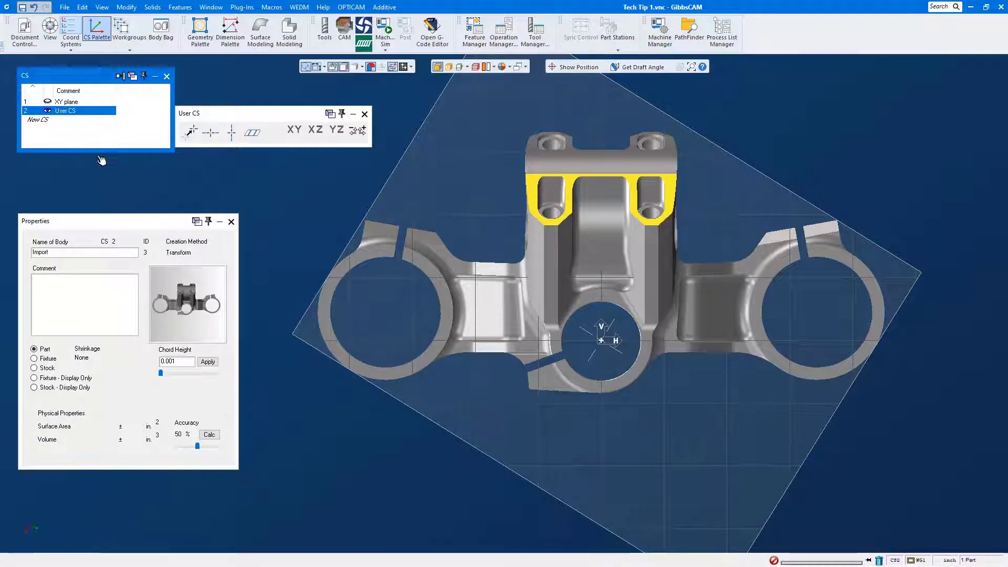
{"action": "left_click", "coordinate": [81, 103]}
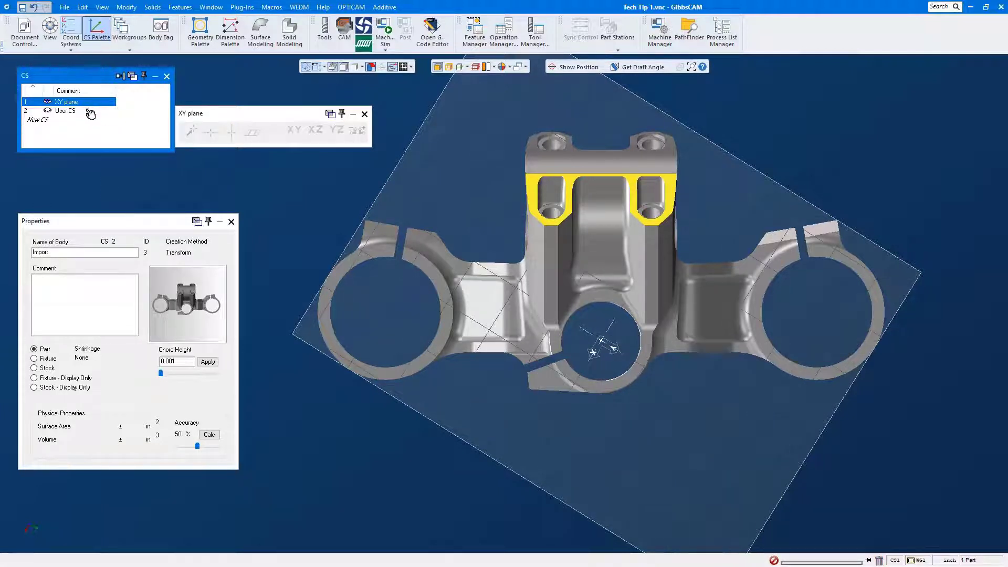
- Transfer the part onto XY plane with Change CS (HVD), keeping its orientation
{"action": "right_click", "coordinate": [84, 78]}
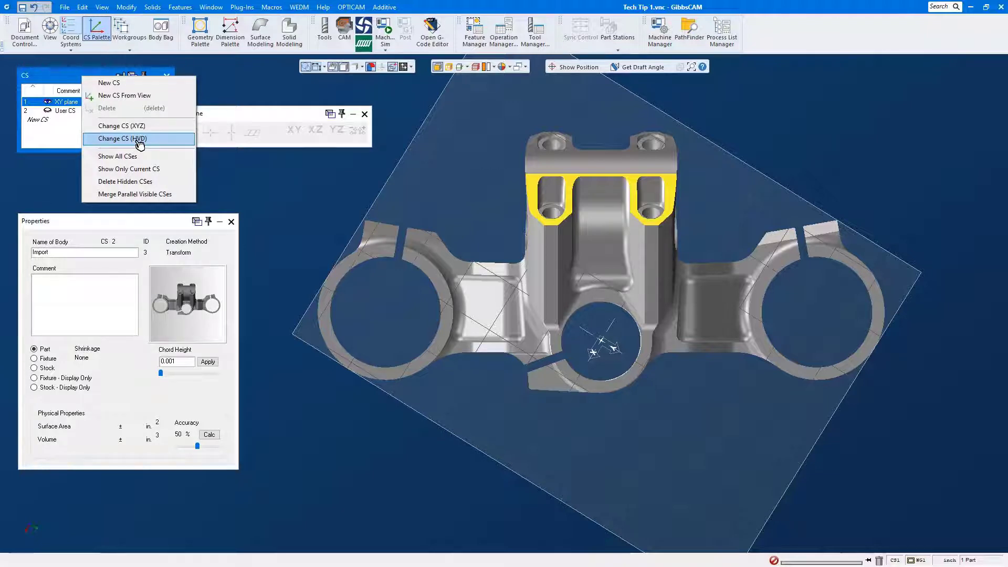
{"action": "left_click", "coordinate": [140, 145]}
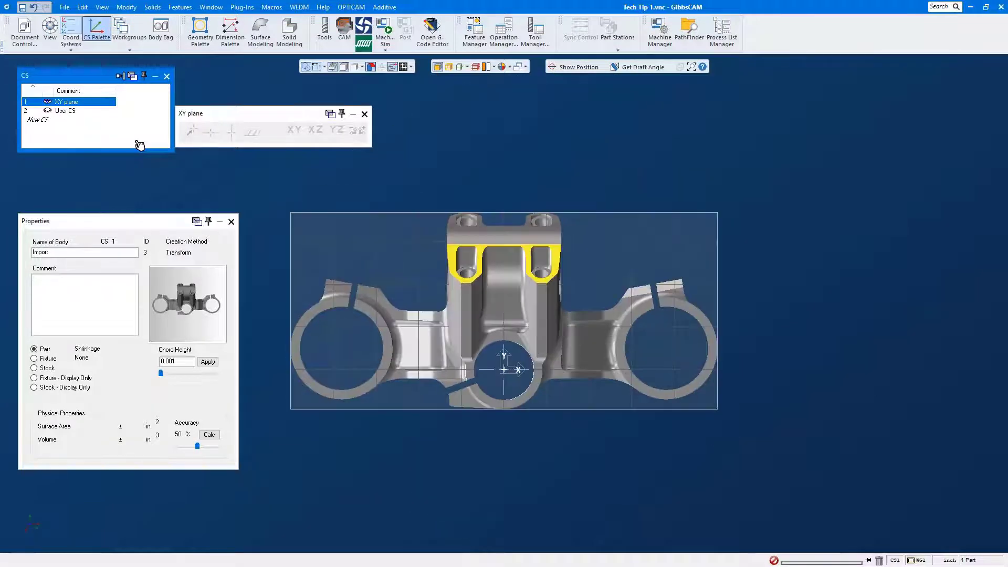
- Close Properties and remove the extra User CS entries, leaving only XY plane
{"action": "left_click", "coordinate": [231, 221]}
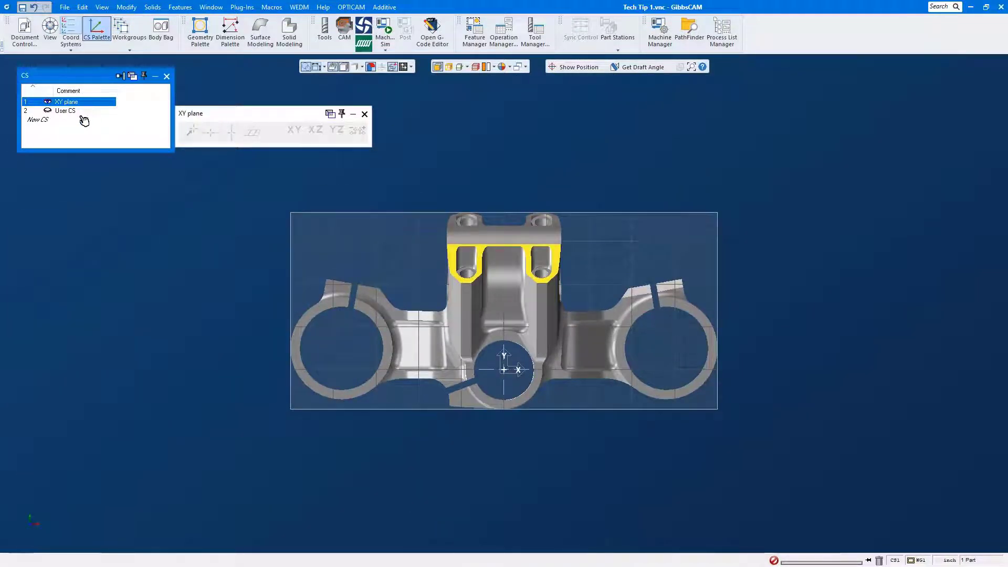
{"action": "left_click", "coordinate": [84, 120]}
{"action": "key", "text": "ctrl+z"}
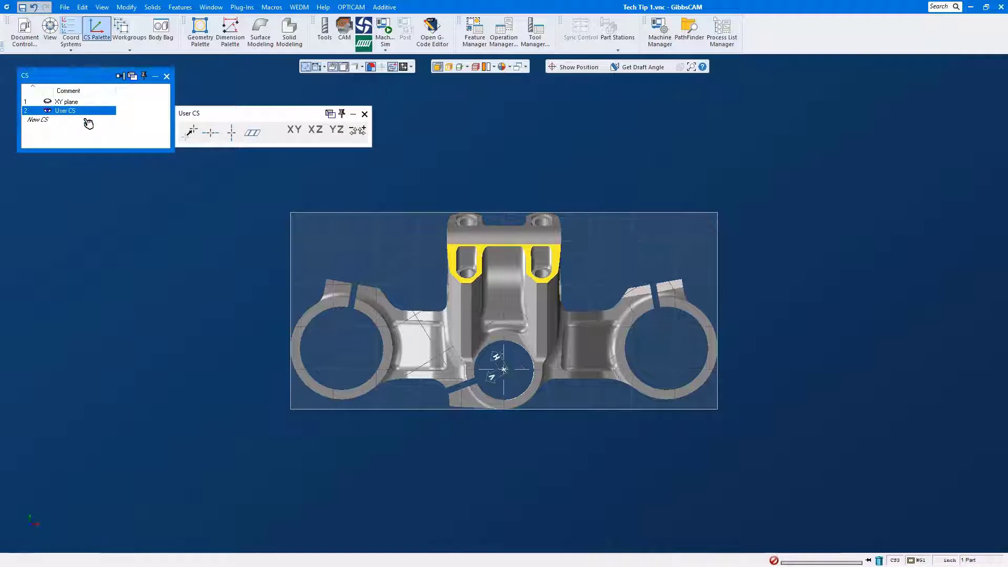
{"action": "key", "text": "ctrl+z"}
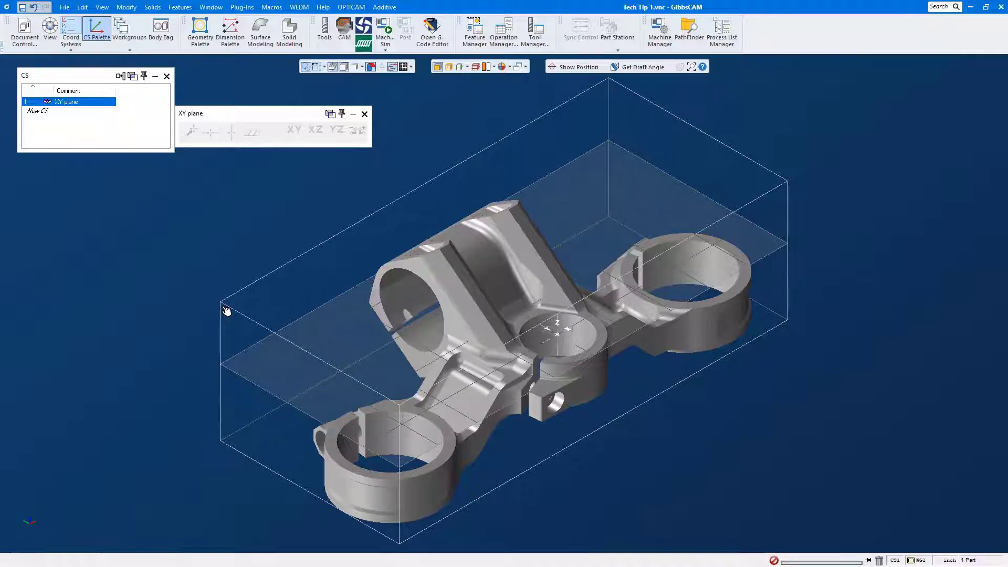
{"action": "left_click", "coordinate": [364, 114]}
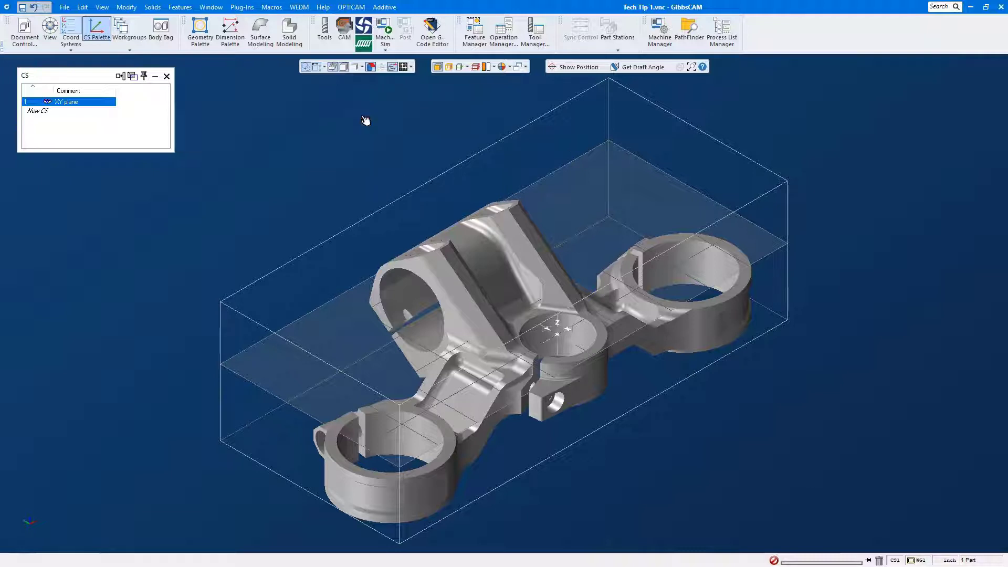
- Close the CS palette and open Tech Tip 2 without saving Tech Tip 1.vnc
{"action": "left_click", "coordinate": [167, 77]}
{"action": "left_click", "coordinate": [64, 7]}
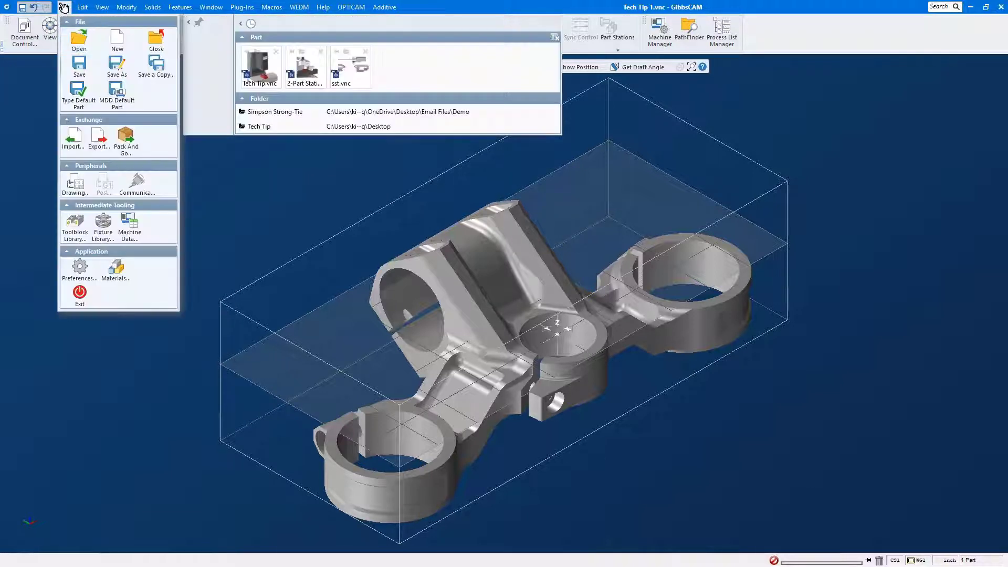
{"action": "left_click", "coordinate": [82, 44]}
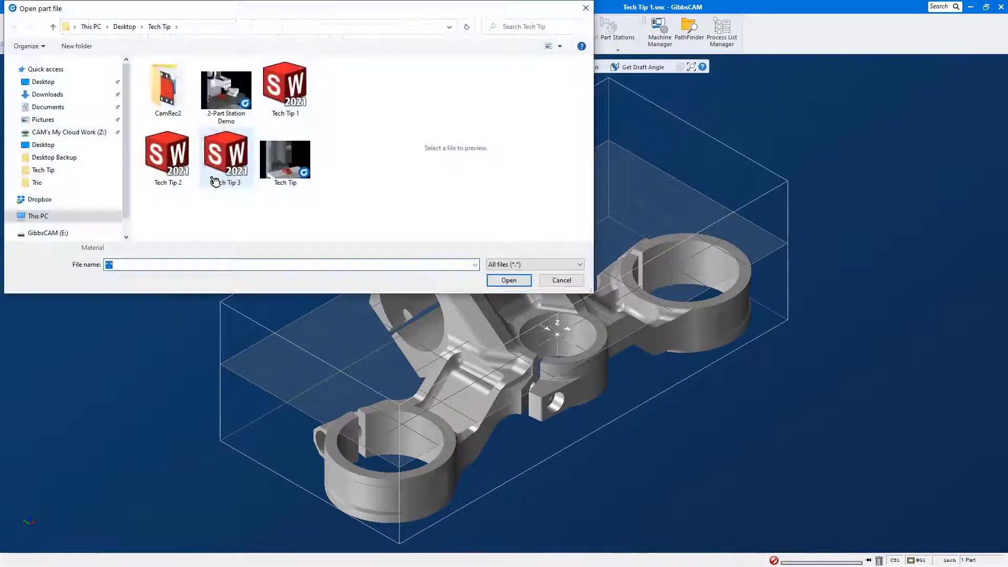
{"action": "left_click", "coordinate": [168, 158]}
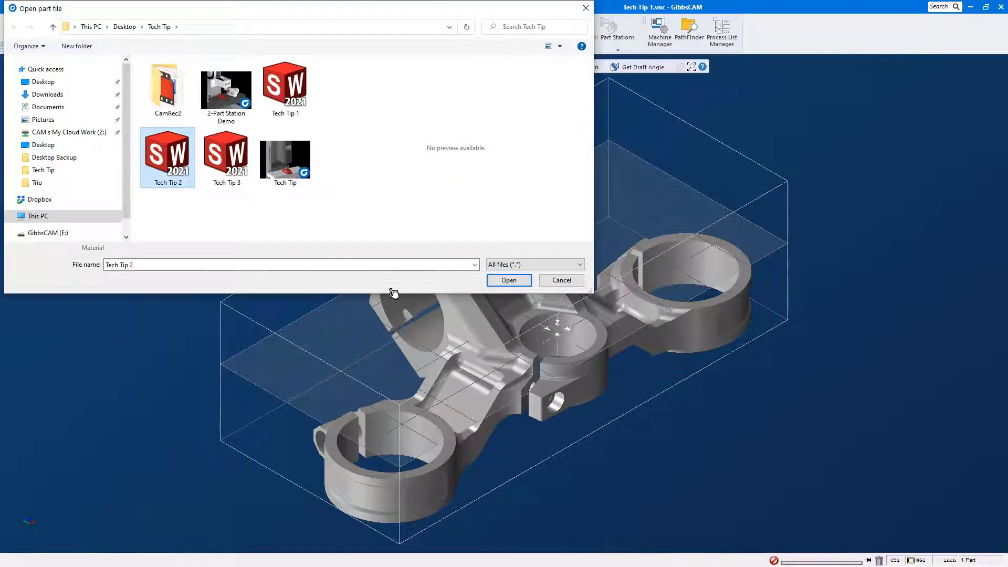
{"action": "left_click", "coordinate": [515, 282]}
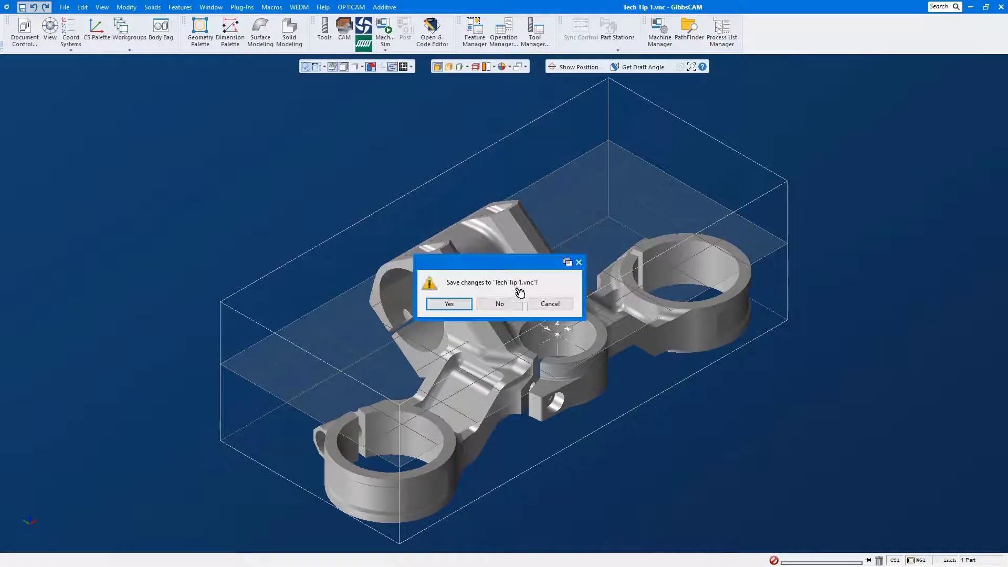
{"action": "left_click", "coordinate": [498, 305]}
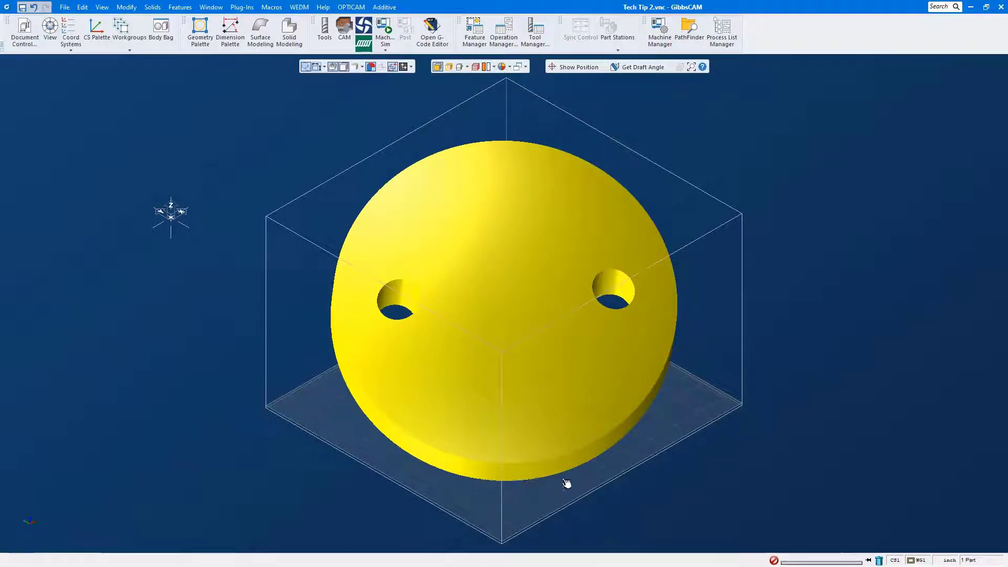
- Rotate to the disc's back face and align it to the CS with Align Face to CS
{"action": "left_click", "coordinate": [608, 489]}
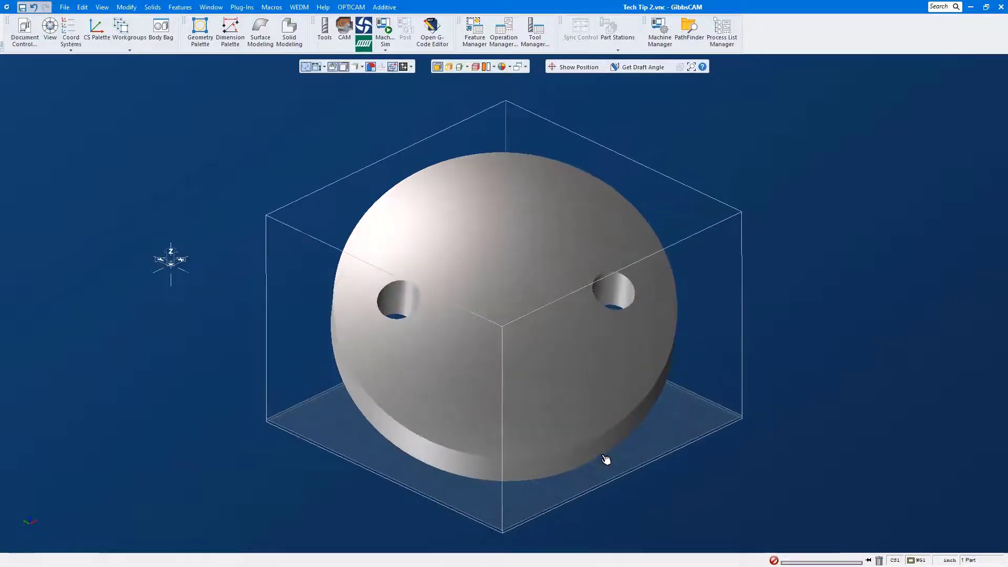
{"action": "key", "text": "Left"}
{"action": "key", "text": "Left"}
{"action": "key", "text": "Left"}
{"action": "key", "text": "Left"}
{"action": "key", "text": "Left"}
{"action": "key", "text": "Left"}
{"action": "key", "text": "Left"}
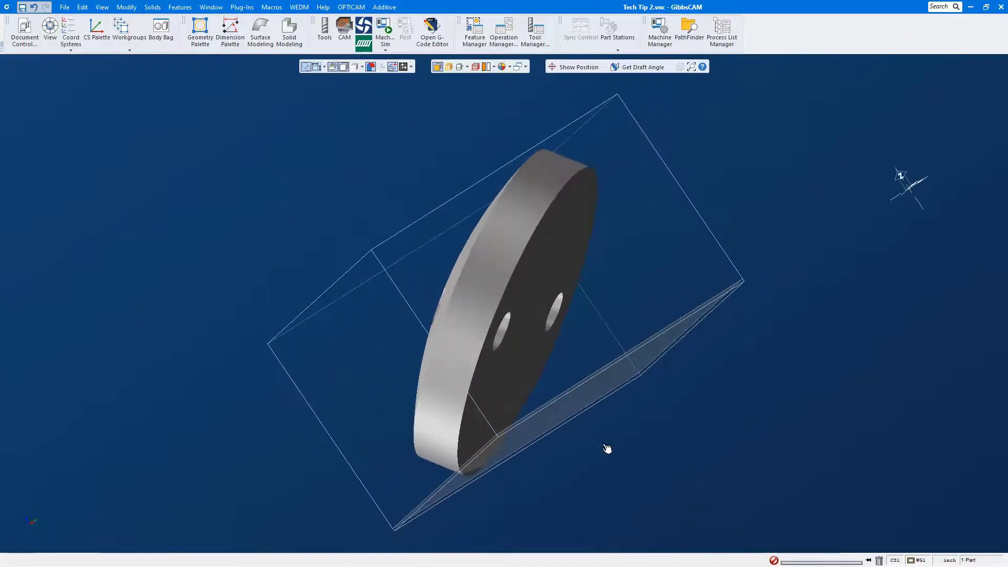
{"action": "left_click", "coordinate": [552, 282]}
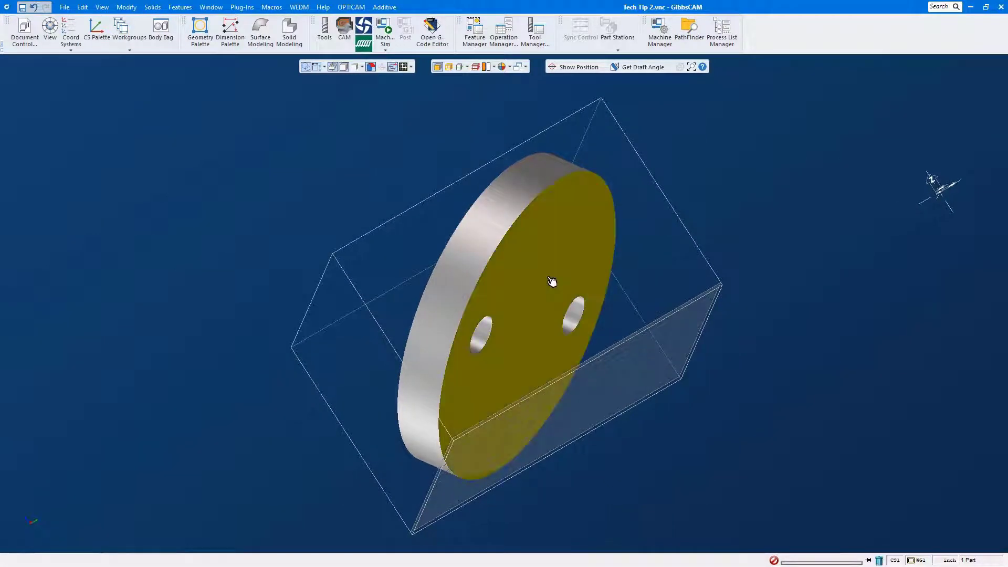
{"action": "right_click", "coordinate": [552, 282]}
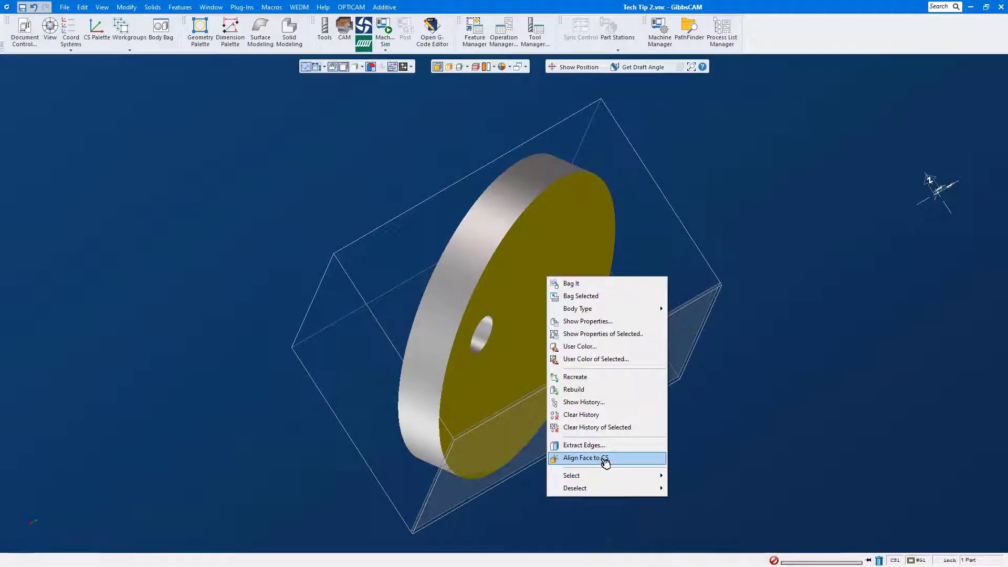
{"action": "left_click", "coordinate": [583, 458]}
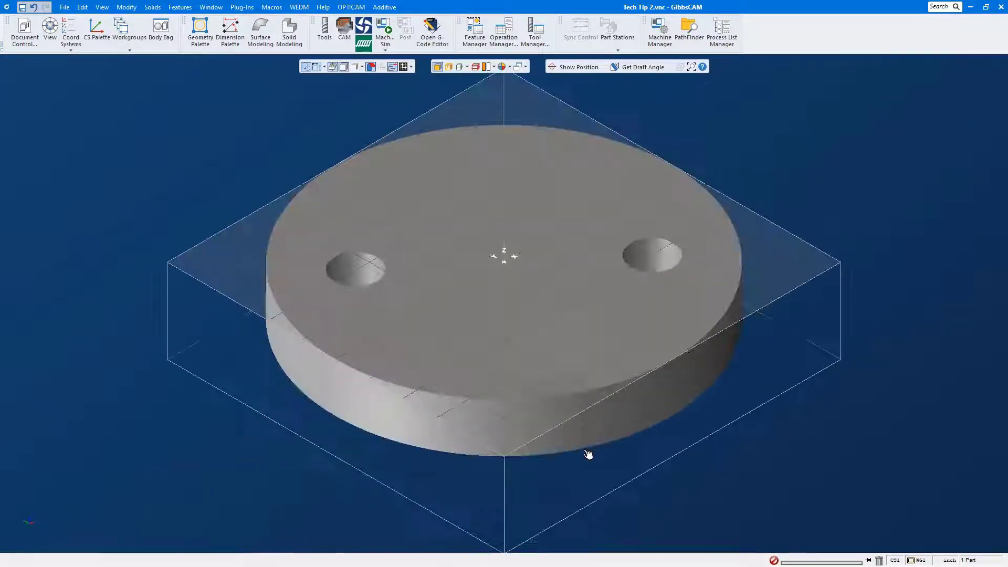
- Align the disc's top face to the CS, then view it from the top, fully in frame
{"action": "left_click", "coordinate": [518, 326]}
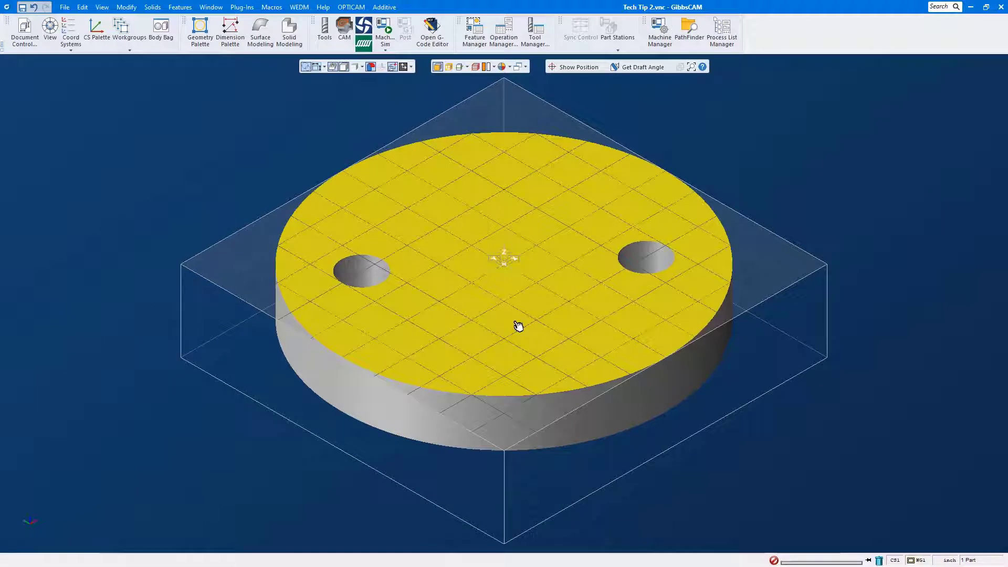
{"action": "right_click", "coordinate": [511, 270]}
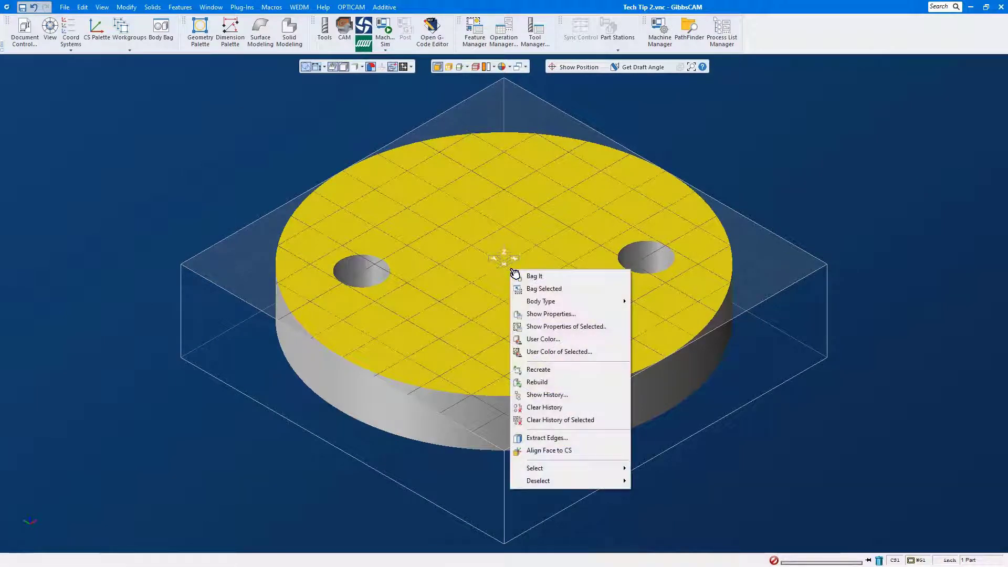
{"action": "left_click", "coordinate": [545, 450]}
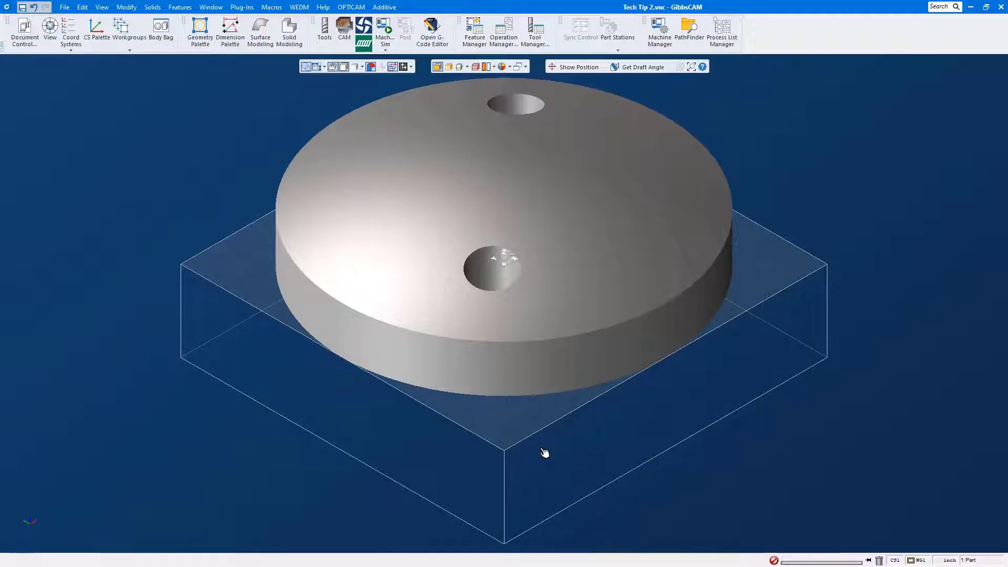
{"action": "key", "text": "ctrl+1"}
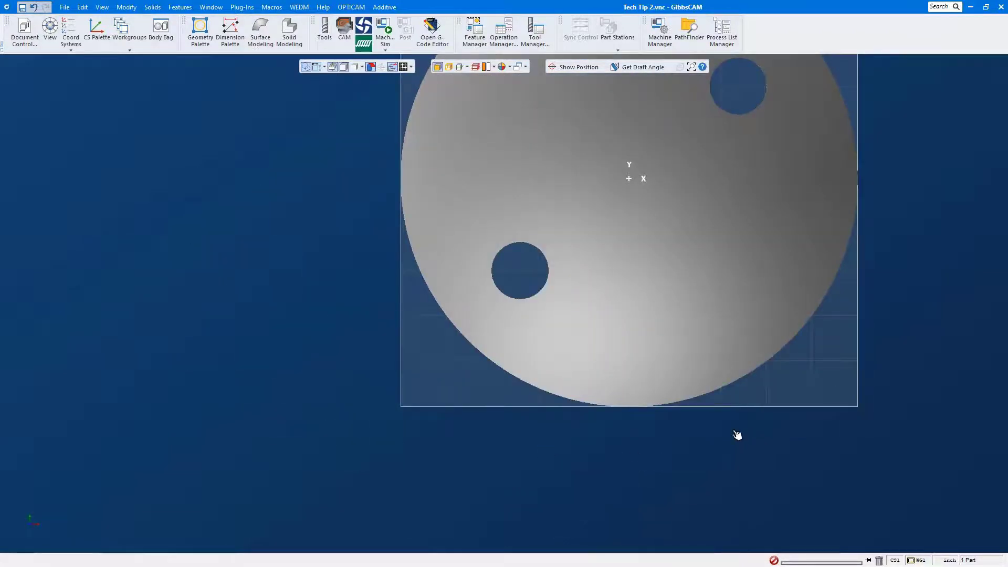
{"action": "middle_click_drag", "start_coordinate": [736, 434], "coordinate": [562, 542]}
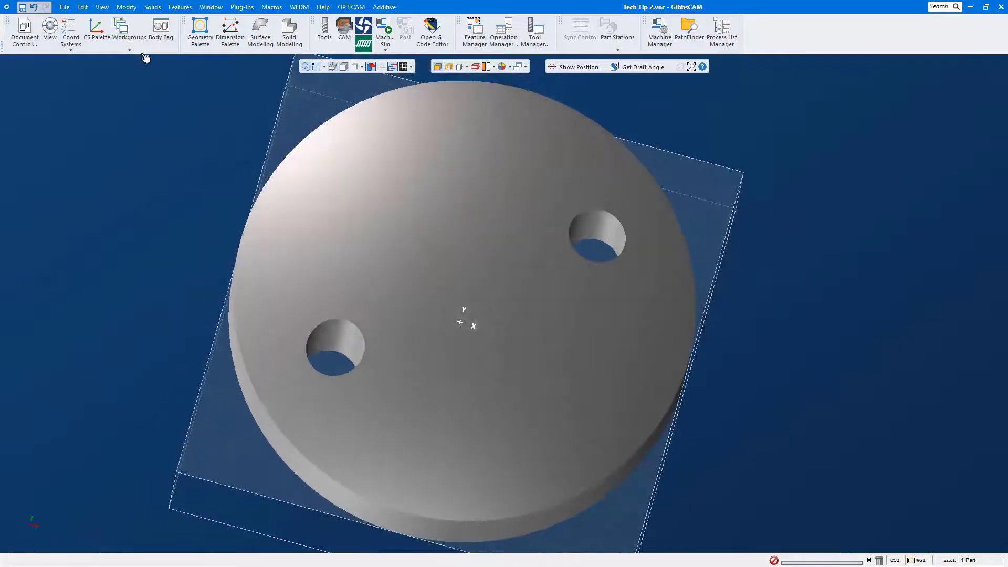
- Add a new User CS from the hole edges, with its horizontal axis through both holes
{"action": "left_click", "coordinate": [97, 29]}
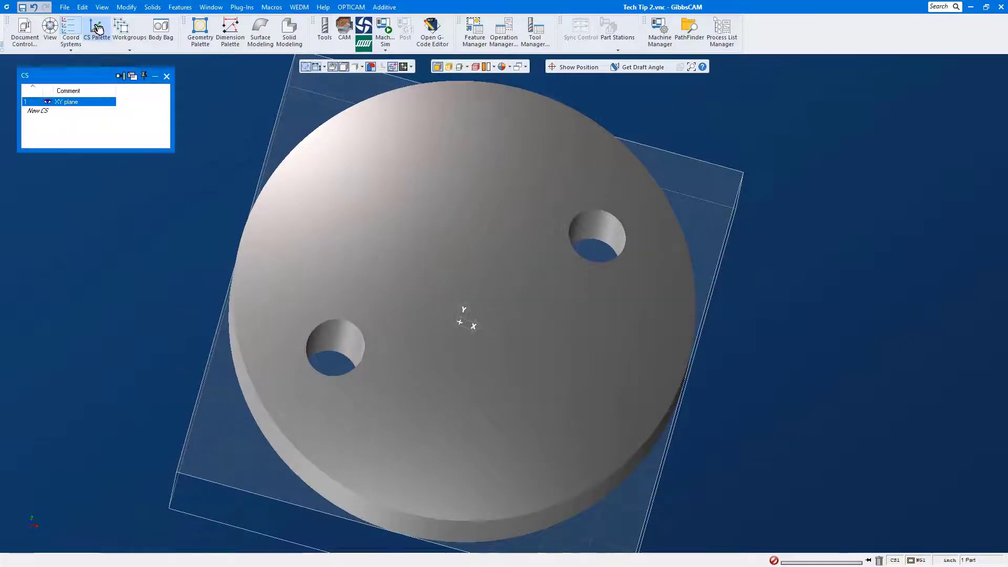
{"action": "left_click", "coordinate": [53, 114]}
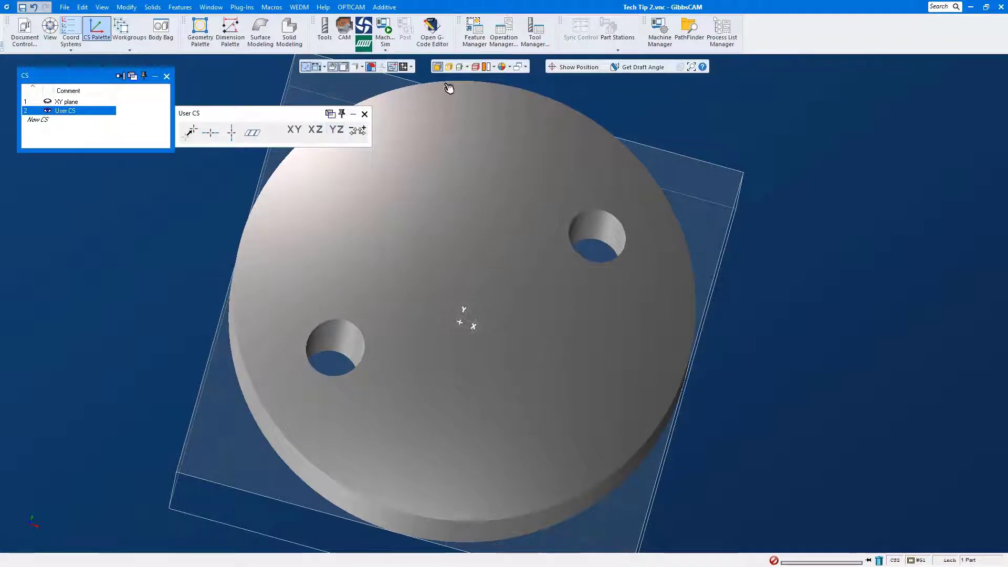
{"action": "left_click", "coordinate": [452, 67]}
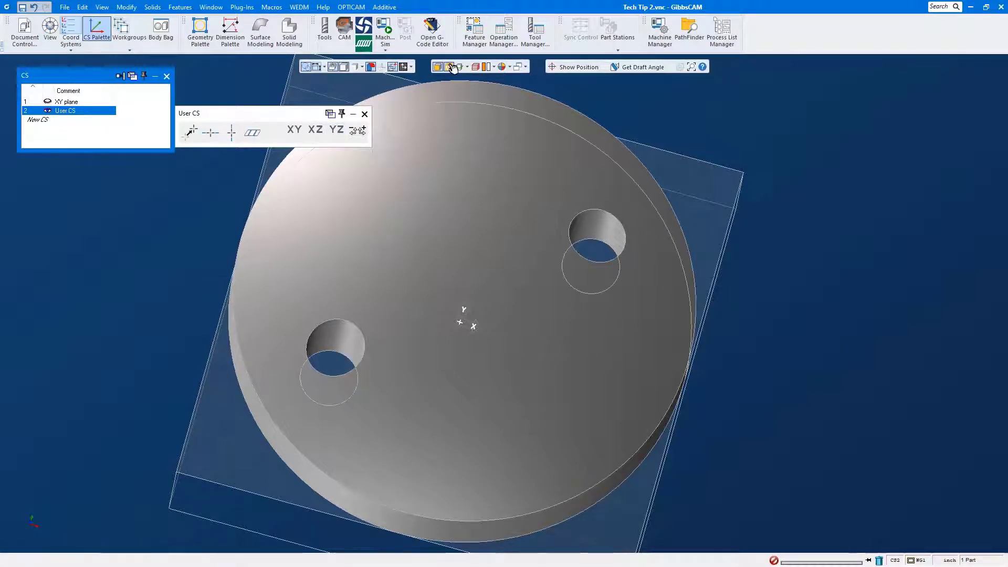
{"action": "left_click", "coordinate": [610, 249]}
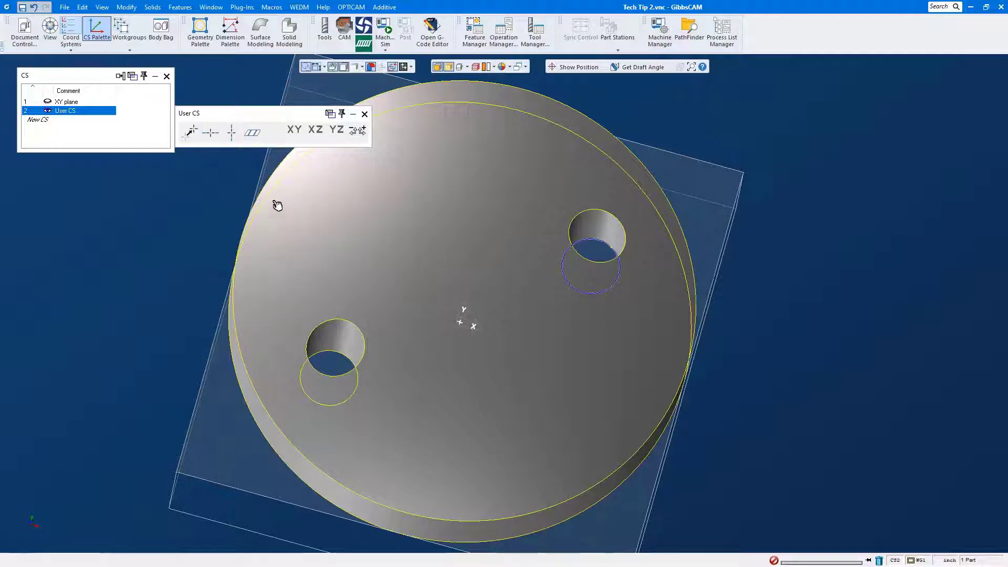
{"action": "left_click", "coordinate": [232, 133]}
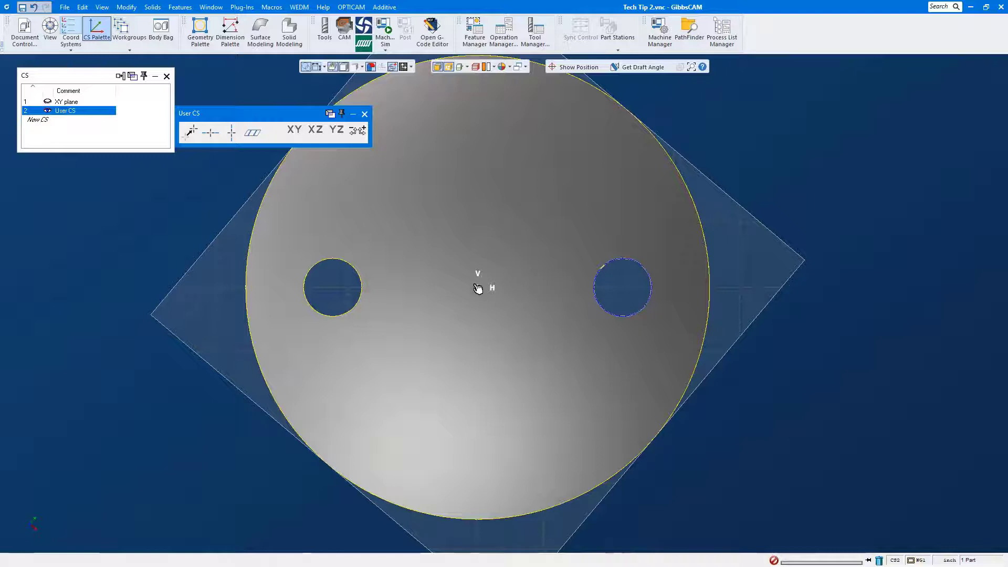
{"action": "right_click", "coordinate": [508, 300]}
- Attach the disc body to the new User CS from its properties
{"action": "left_click", "coordinate": [541, 342]}
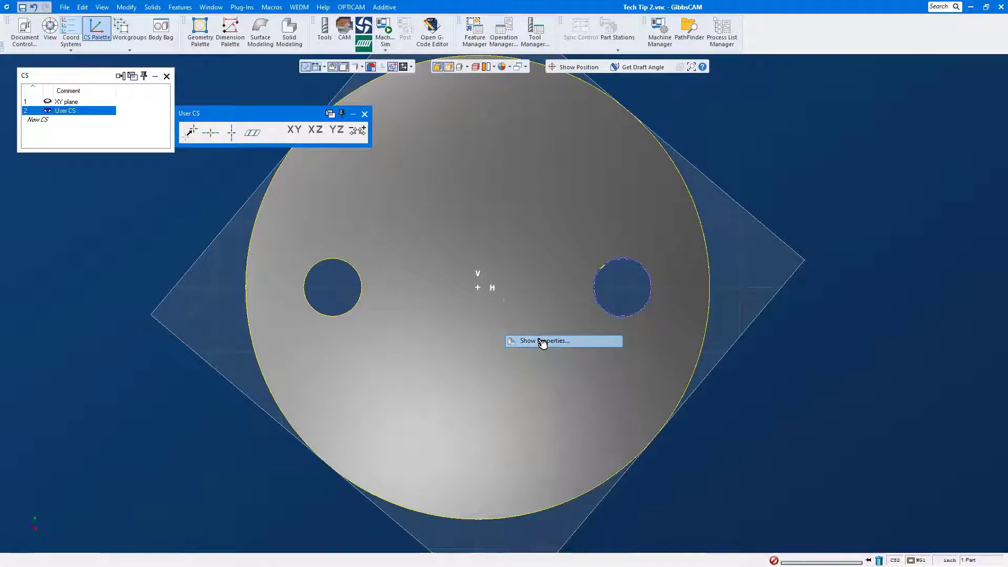
{"action": "mouse_move", "coordinate": [542, 402]}
{"action": "middle_mouse_down"}
{"action": "mouse_move", "coordinate": [596, 367]}
{"action": "mouse_move", "coordinate": [511, 231]}
{"action": "middle_mouse_up"}
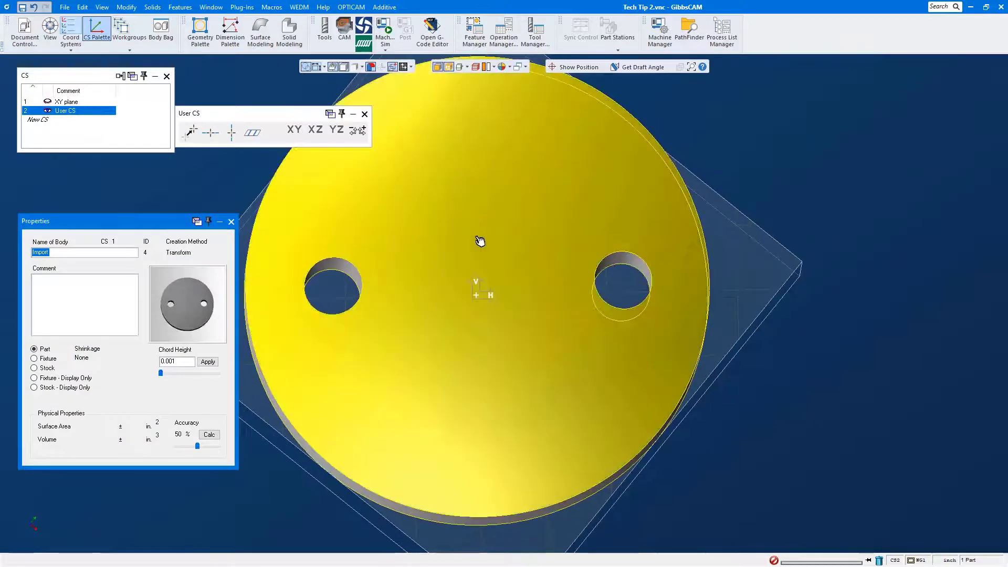
{"action": "right_click", "coordinate": [70, 78]}
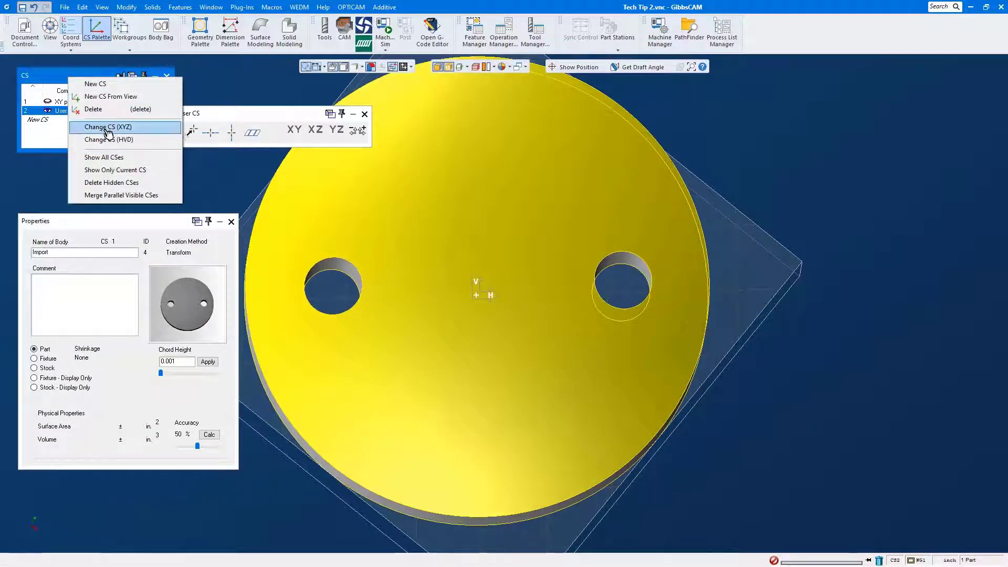
{"action": "left_click", "coordinate": [107, 129]}
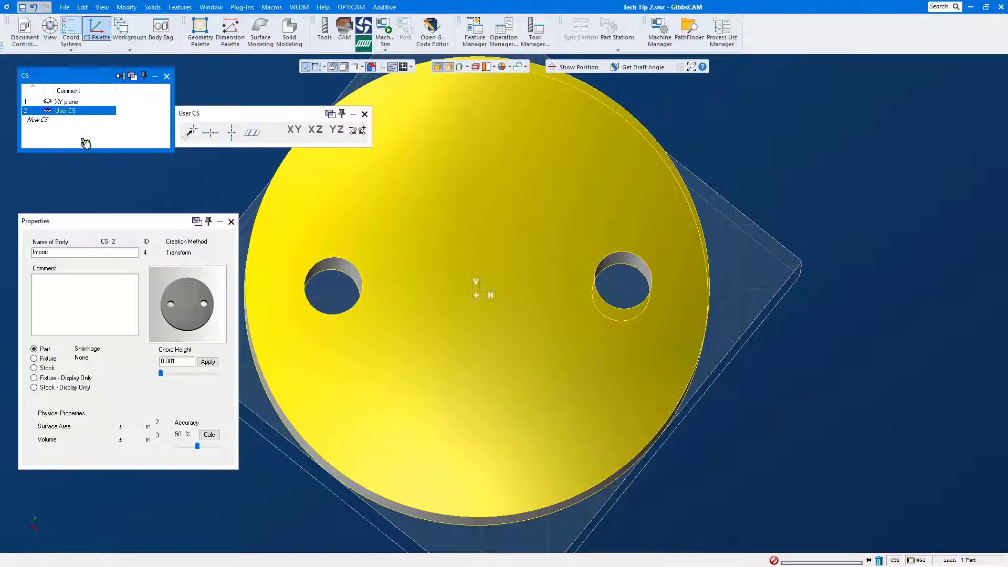
- Make XY plane current and move the disc onto it, with holes along X
{"action": "left_click", "coordinate": [81, 102]}
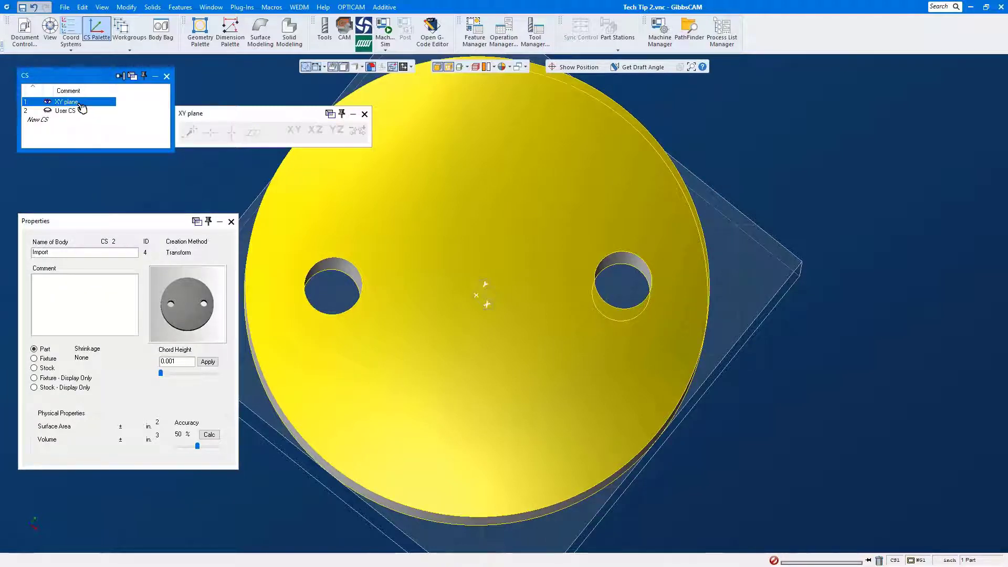
{"action": "right_click", "coordinate": [82, 77]}
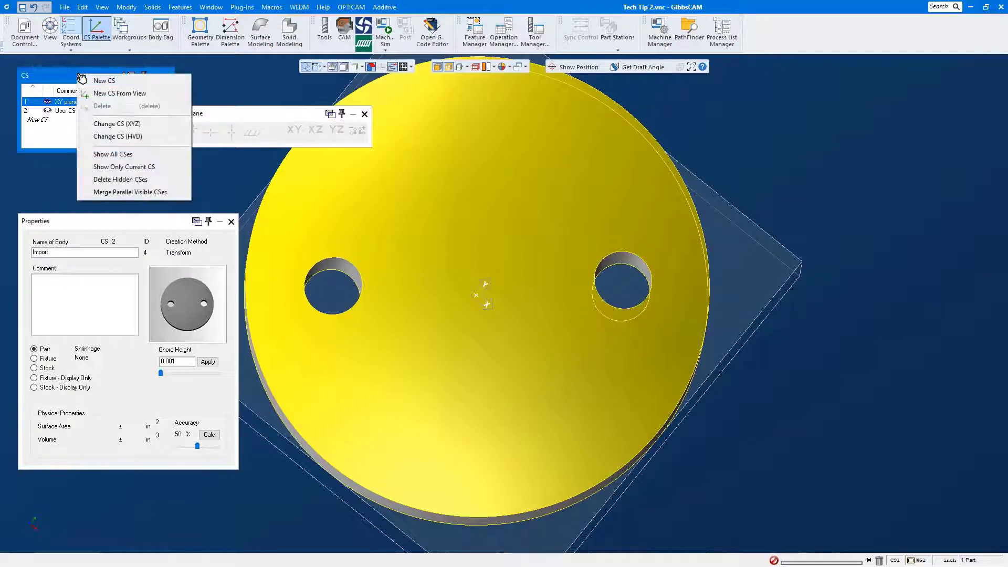
{"action": "left_click", "coordinate": [128, 137]}
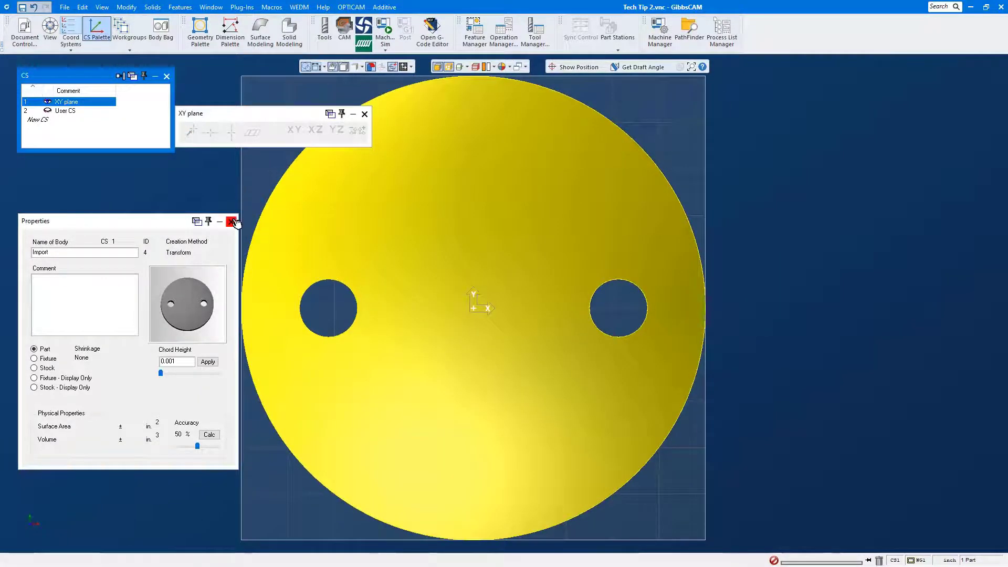
- Show the deselected disc in isometric view, plainly shaded without edge outlines
{"action": "left_click", "coordinate": [231, 222]}
{"action": "left_click", "coordinate": [203, 284]}
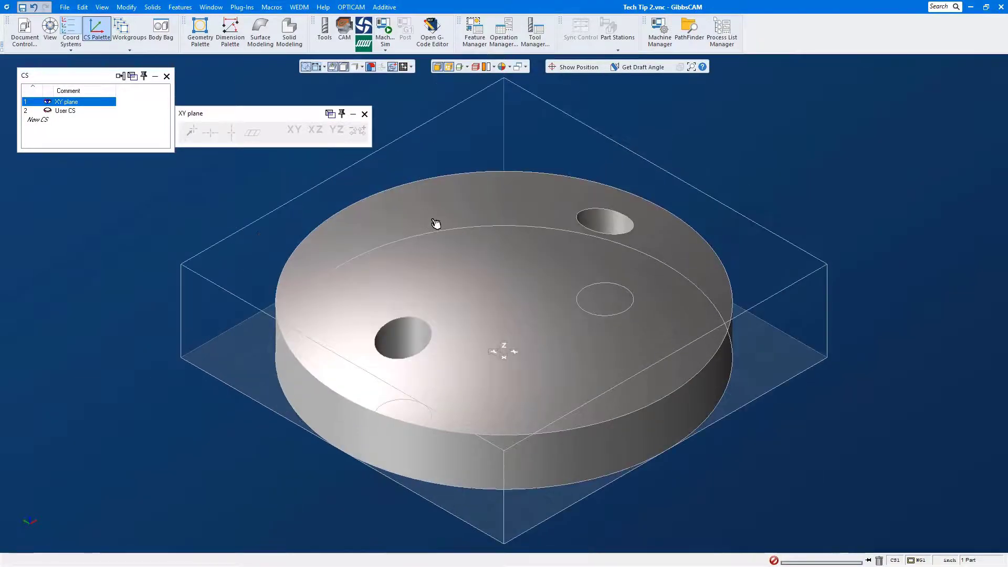
{"action": "left_click", "coordinate": [449, 66]}
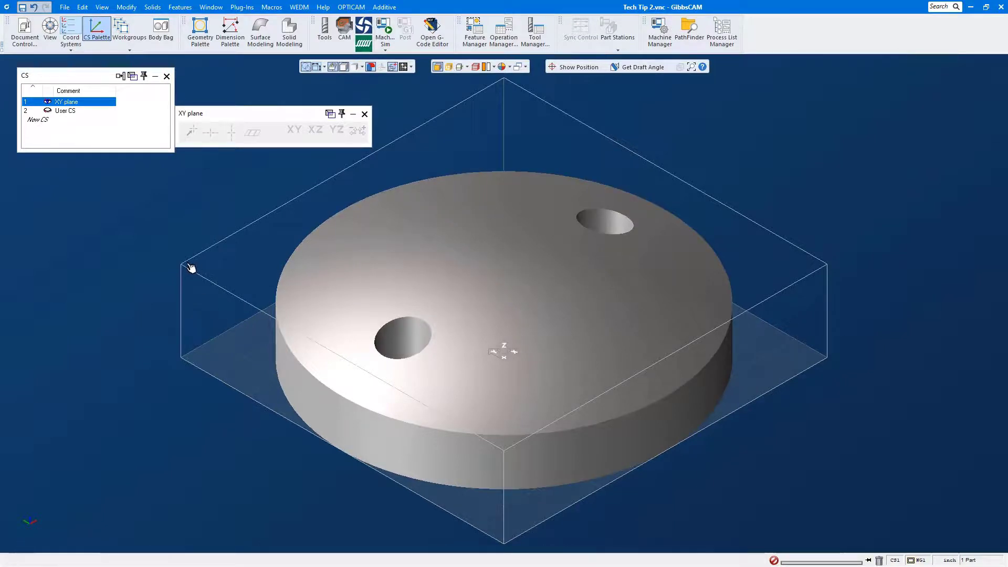